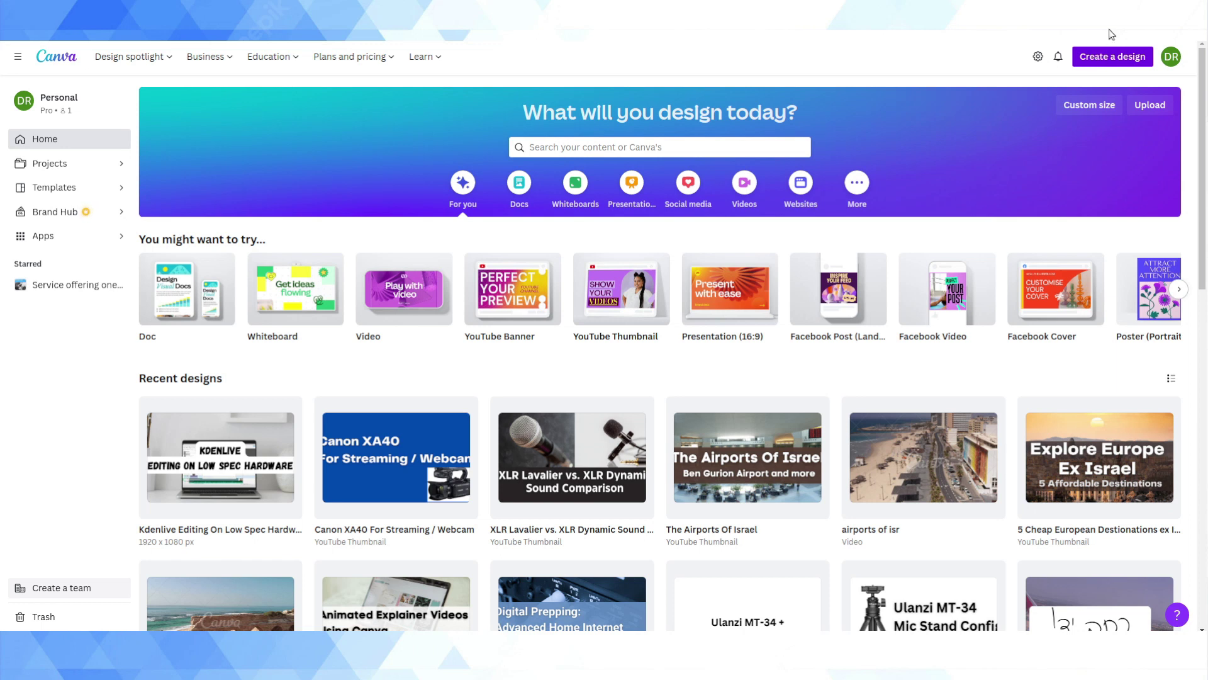
- Search the design types for "facebook video" and create a blank Facebook Video design at 1080 × 1080 px
left_click(1103, 49)
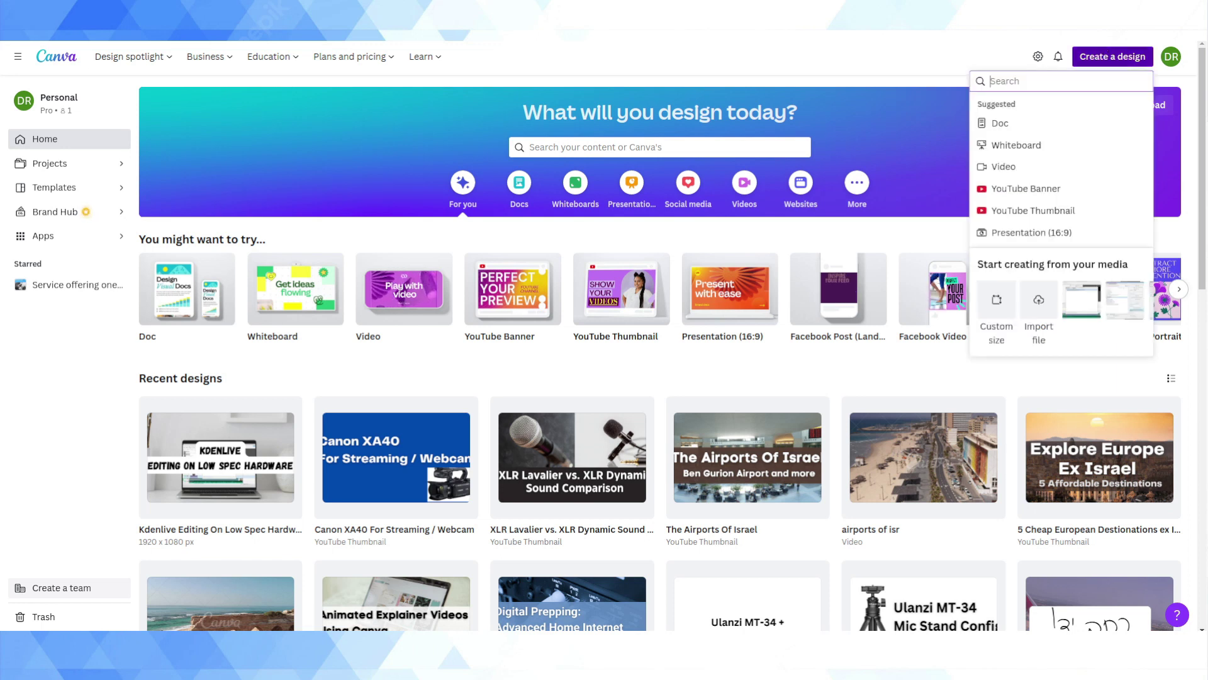
type("facebook")
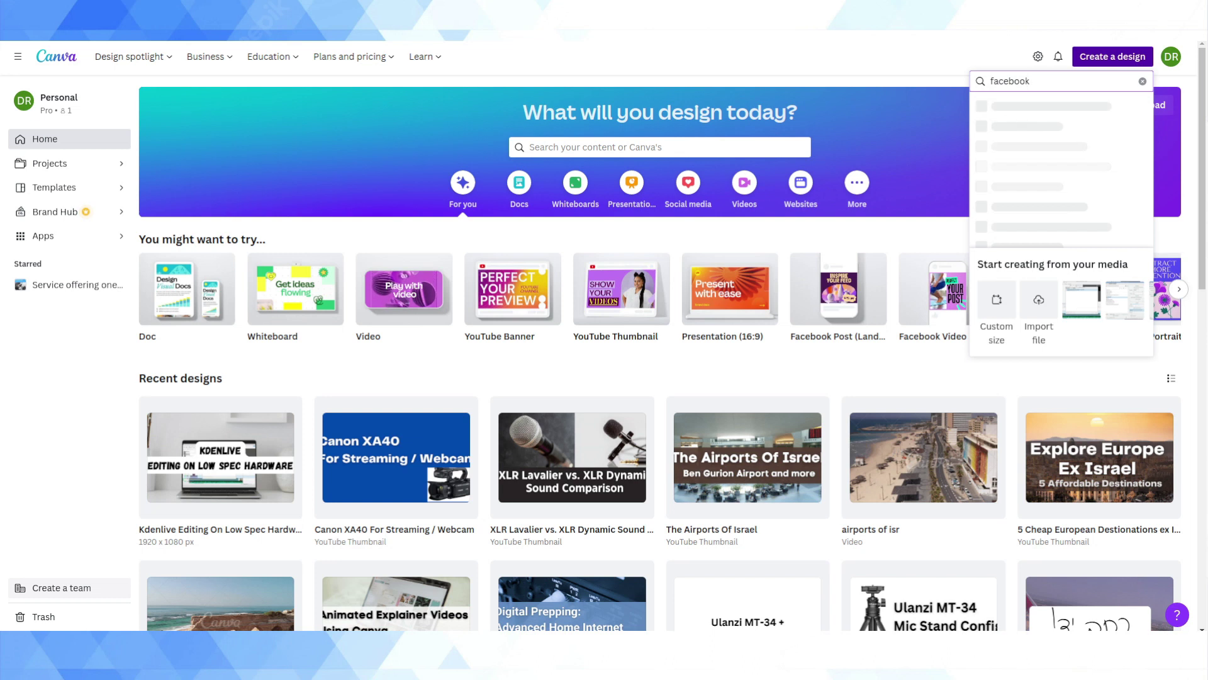
type(" video")
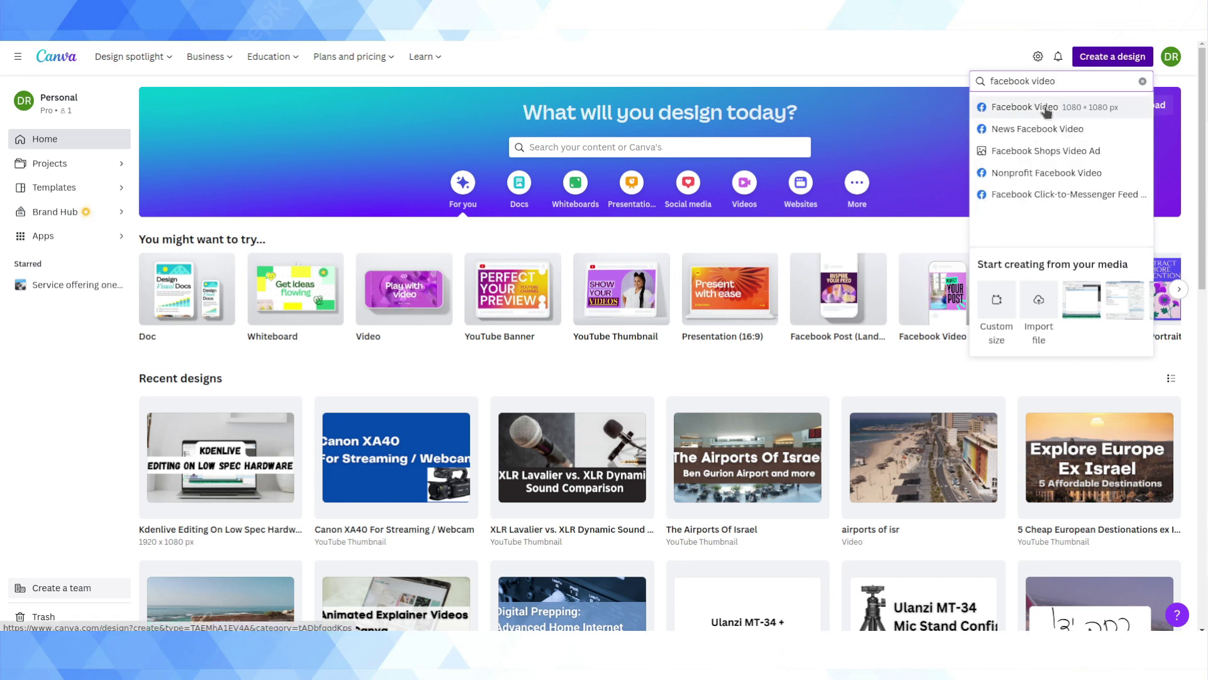
left_click(1048, 110)
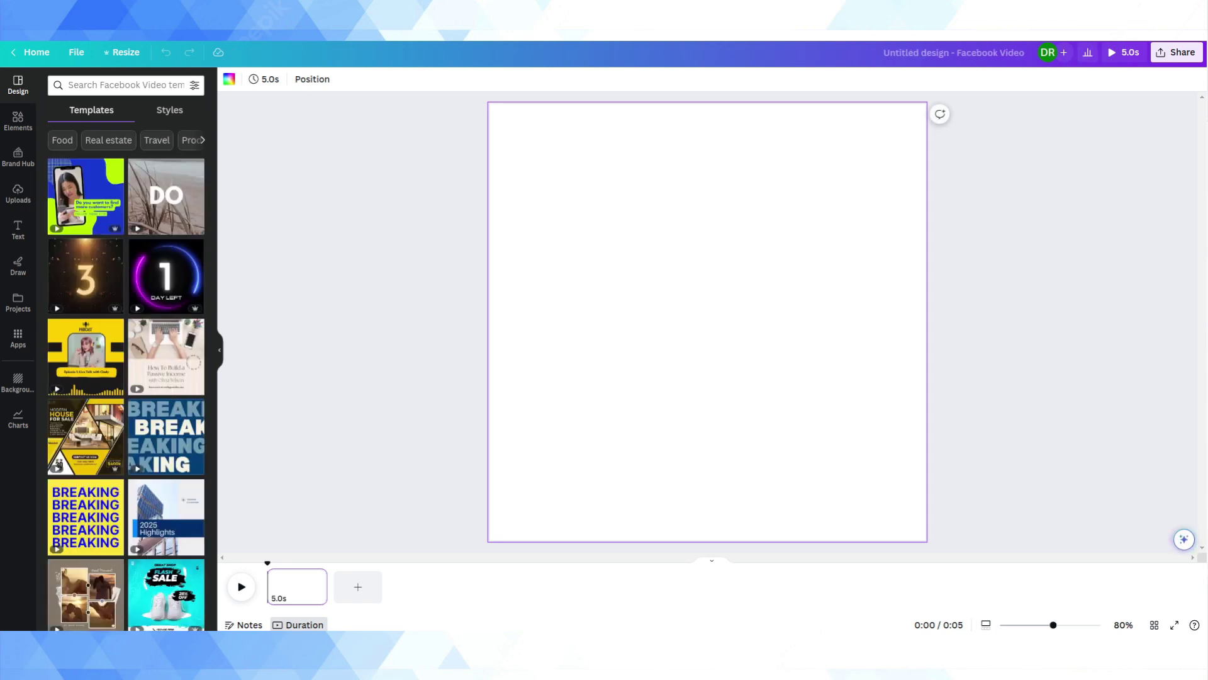
- Place the uploaded talking-head video in the middle of the page and mute its audio
left_click_drag(719, 395, 645, 330)
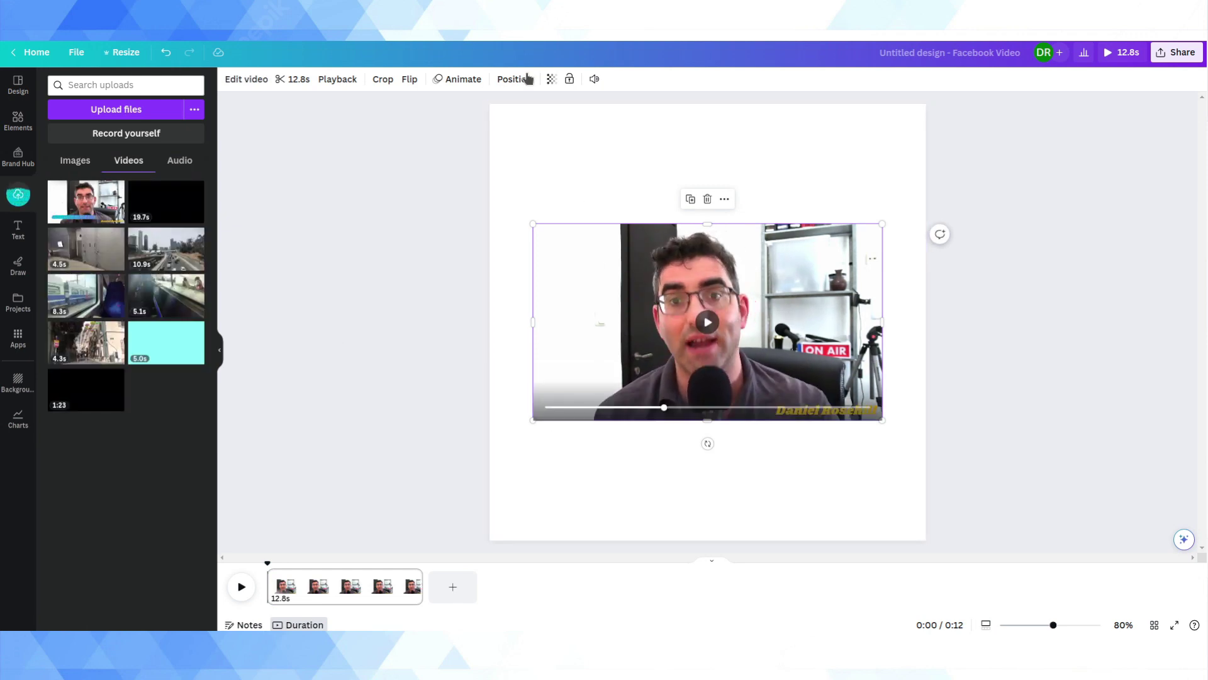
left_click(595, 79)
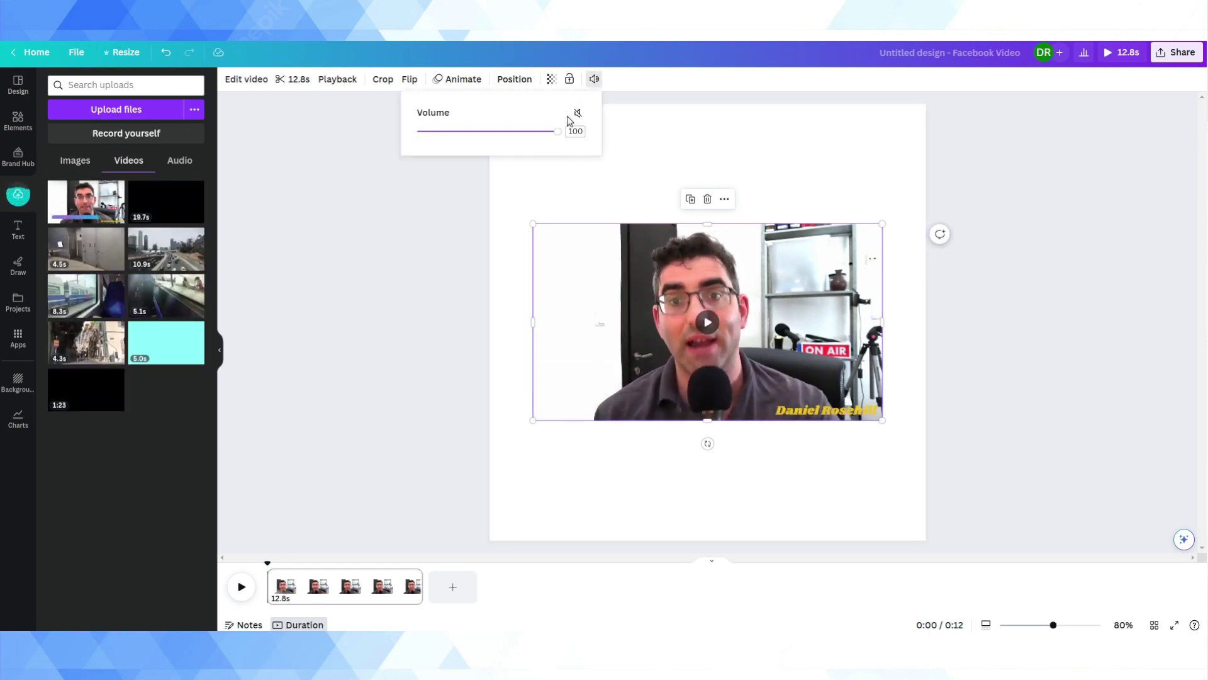
left_click(1114, 255)
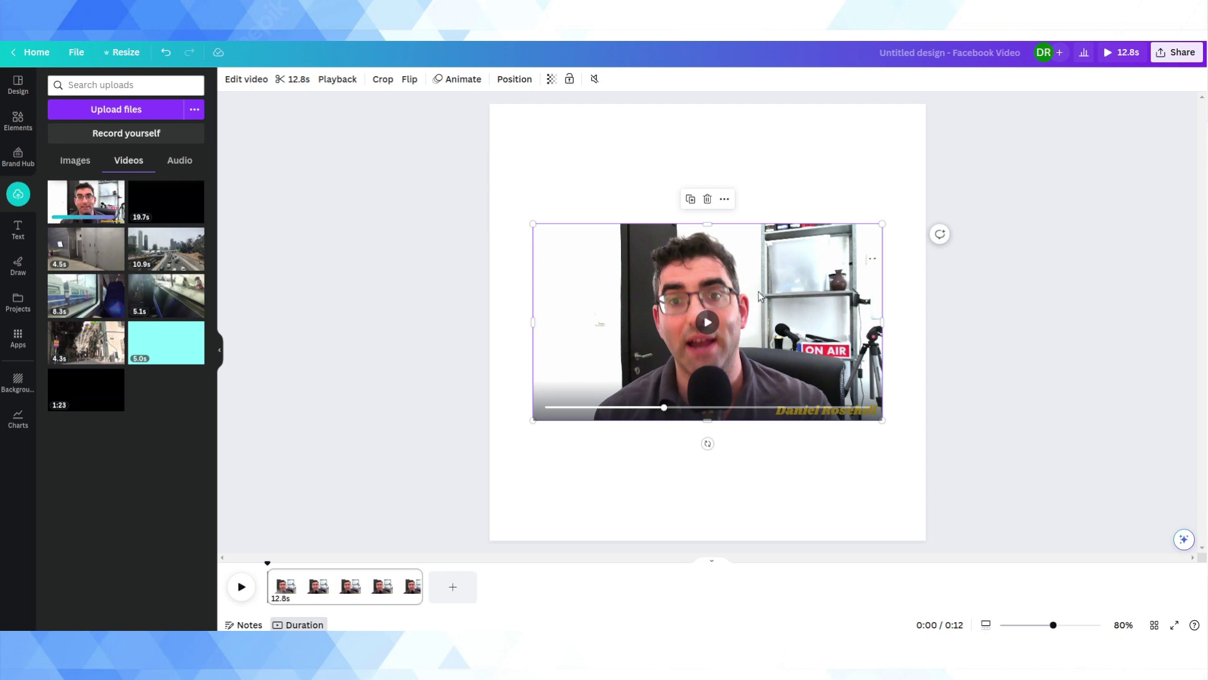
- Scale the video up until it fills the whole square page, adjust its framing and play it to check
left_click_drag(722, 331, 656, 212)
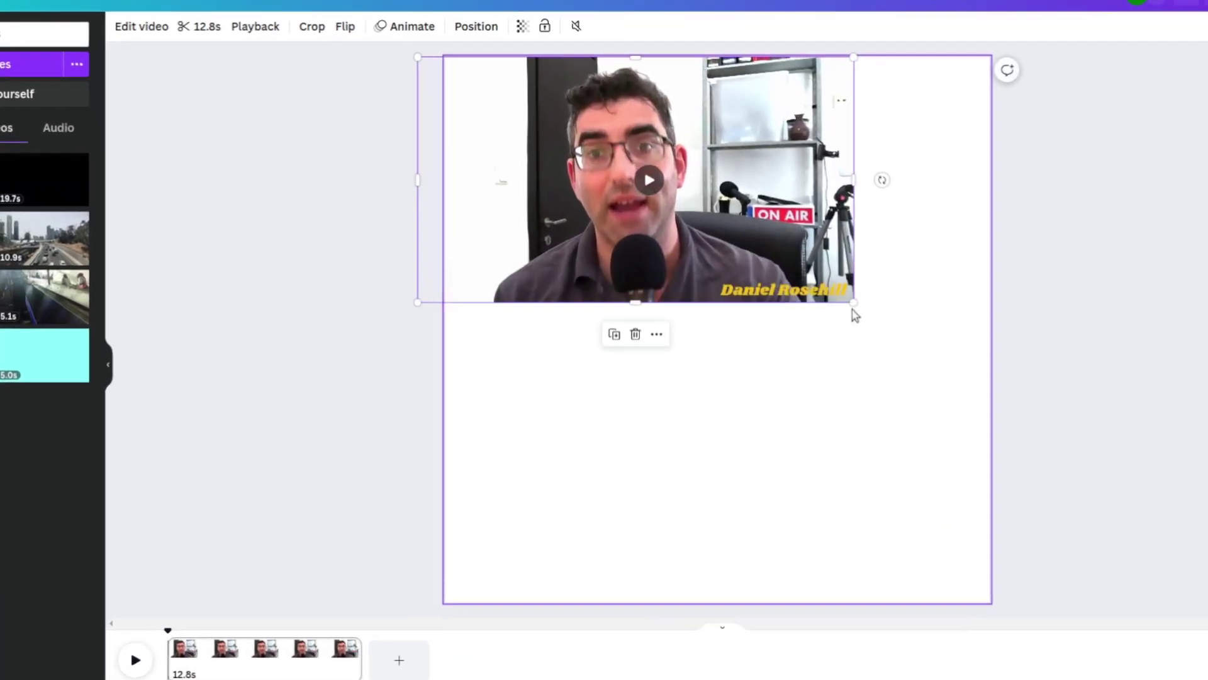
left_click_drag(854, 303, 1202, 668)
left_click_drag(828, 511, 614, 485)
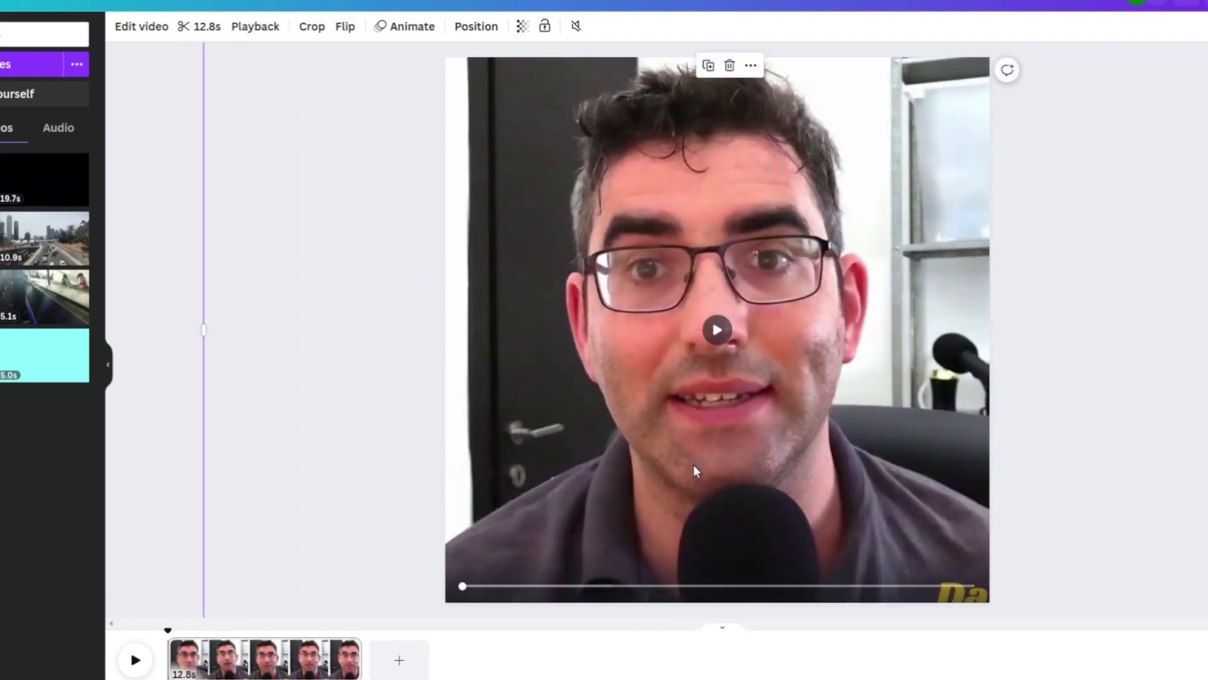
left_click_drag(733, 355, 735, 366)
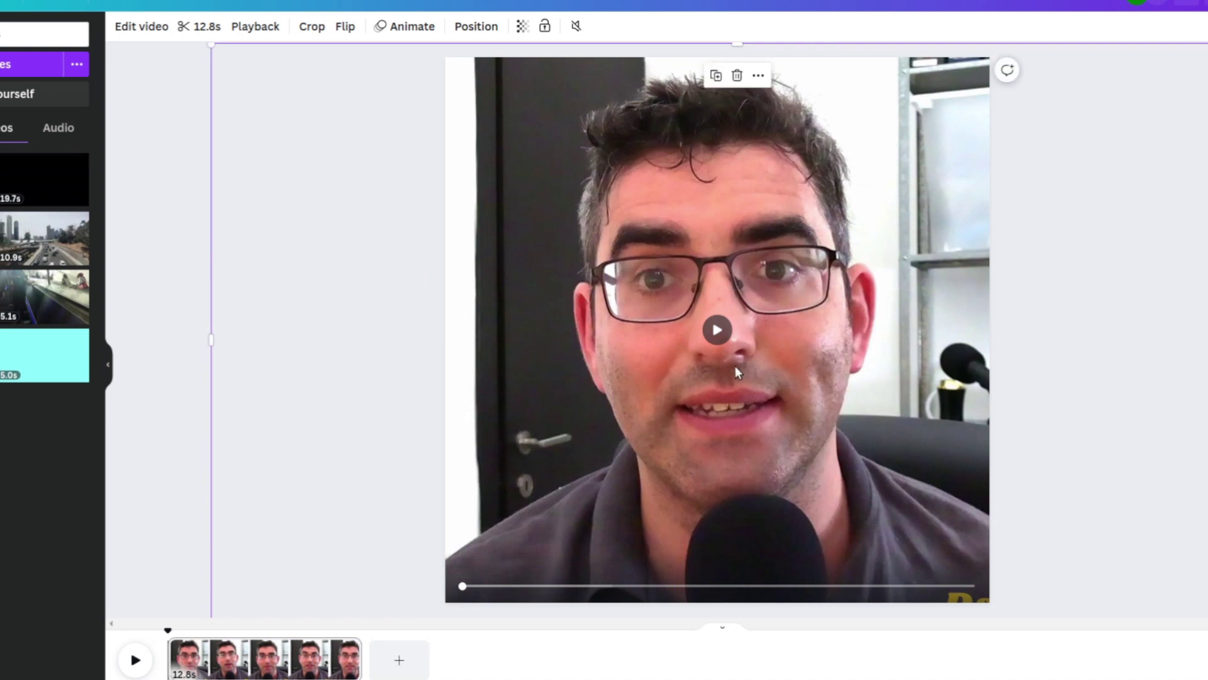
left_click(717, 330)
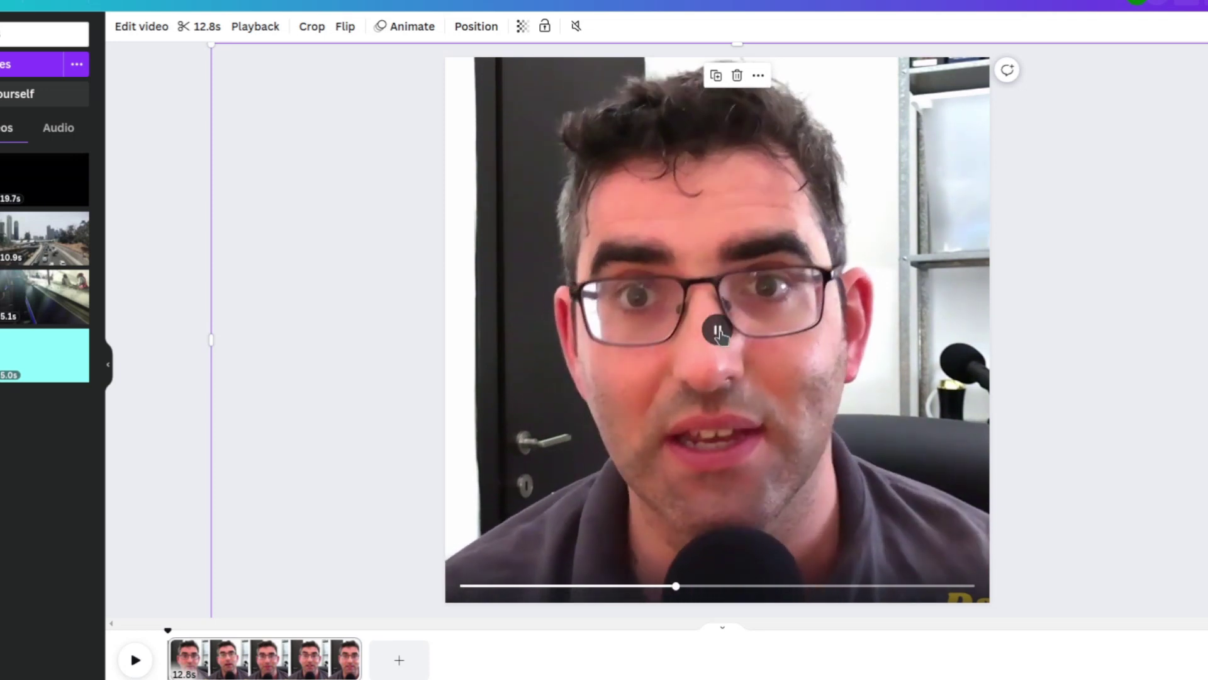
scroll(1009, 347, "down", 1)
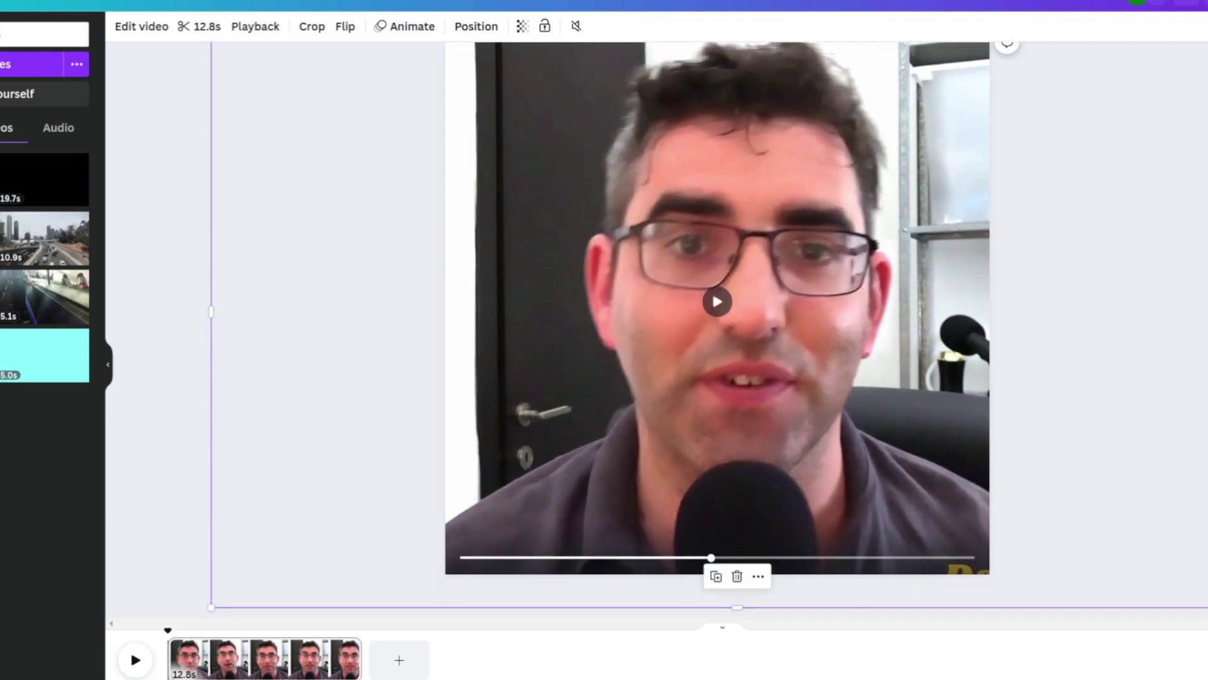
- Shrink the video so its full widescreen frame fits inside the page, in the upper half
left_click_drag(1036, 568, 634, 403)
left_click_drag(600, 259, 841, 356)
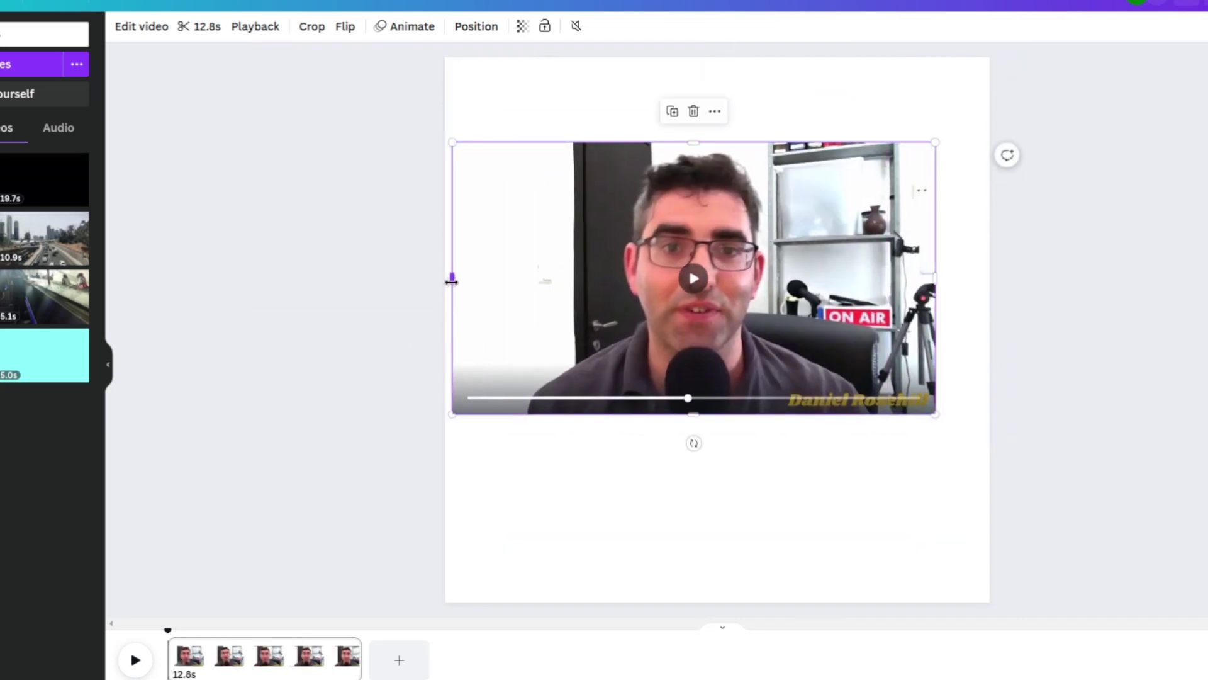
- Crop both sides of the video to a portrait frame, then scale and position it to fill the square page
left_click_drag(452, 281, 584, 281)
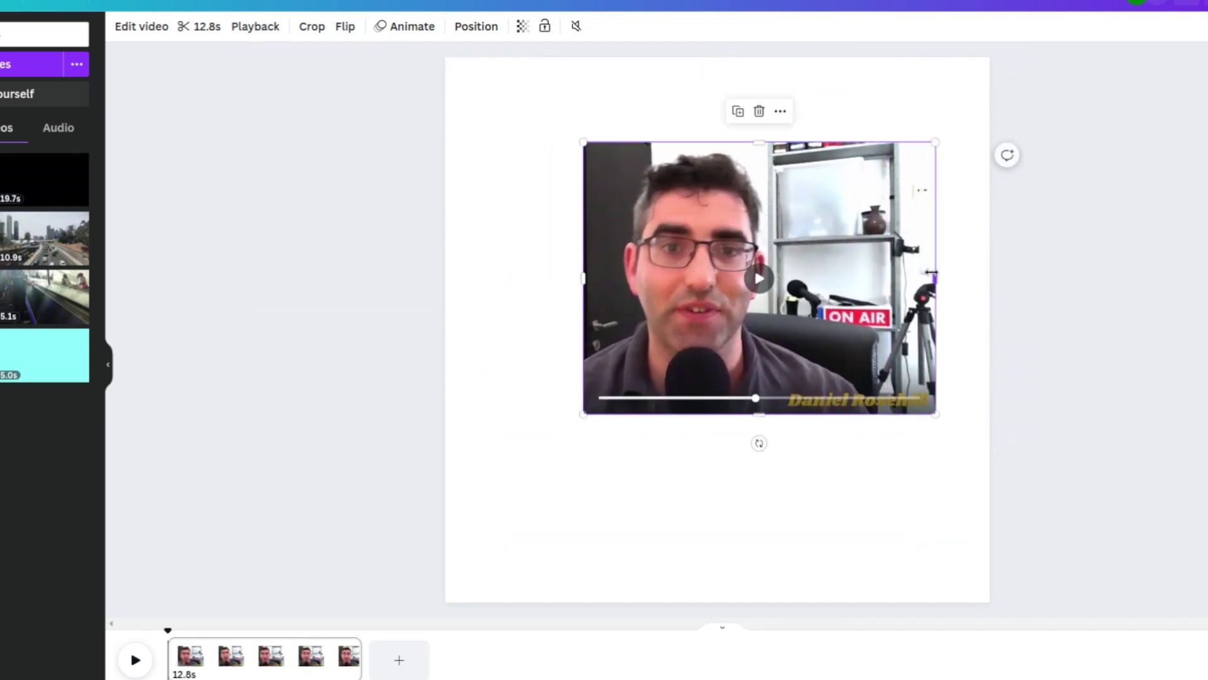
left_click_drag(924, 287, 710, 223)
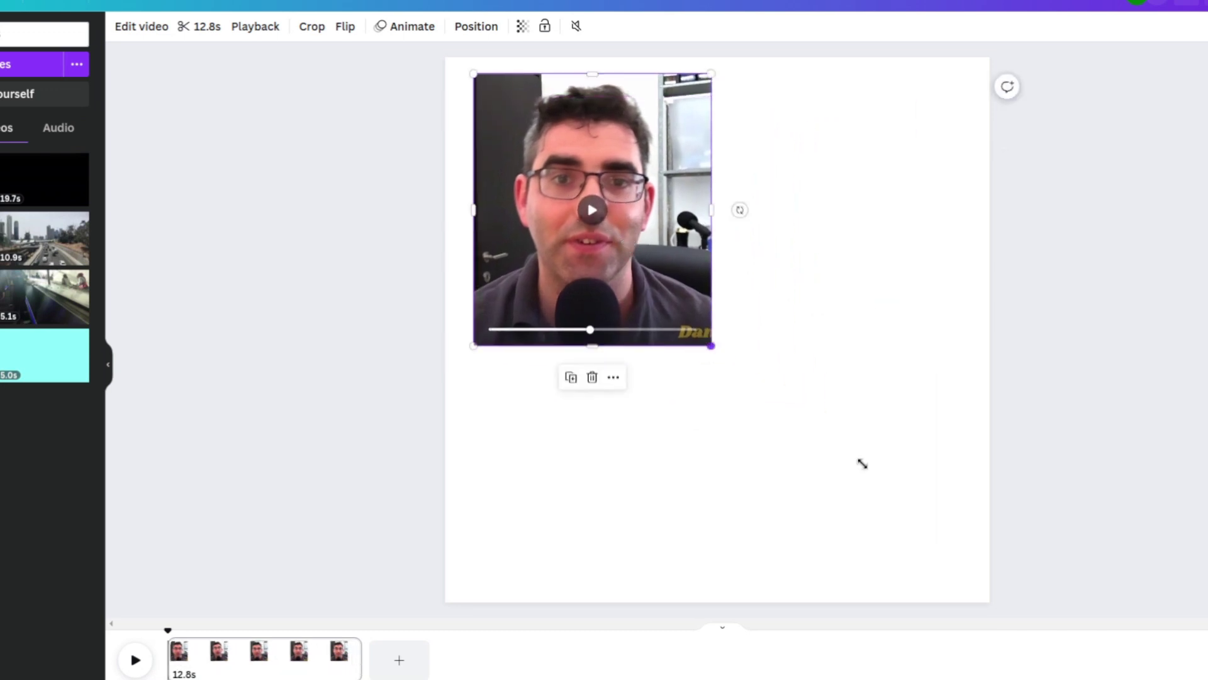
left_click_drag(711, 346, 945, 559)
left_click_drag(795, 446, 765, 428)
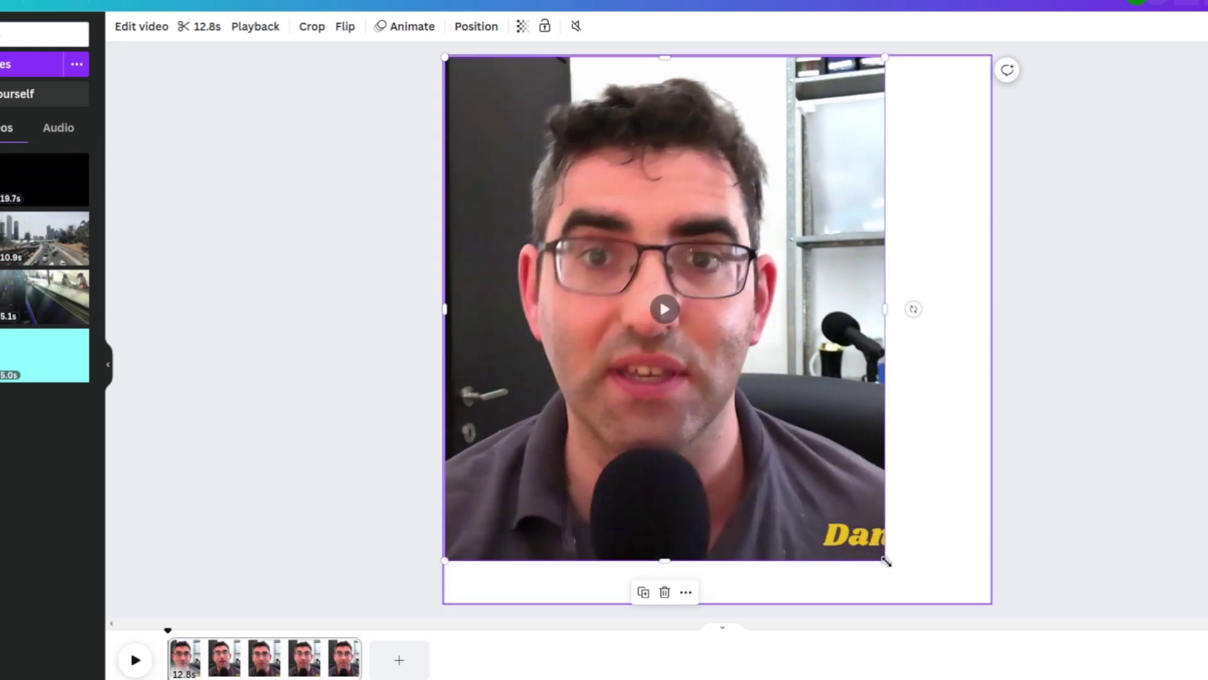
left_click_drag(887, 560, 992, 610)
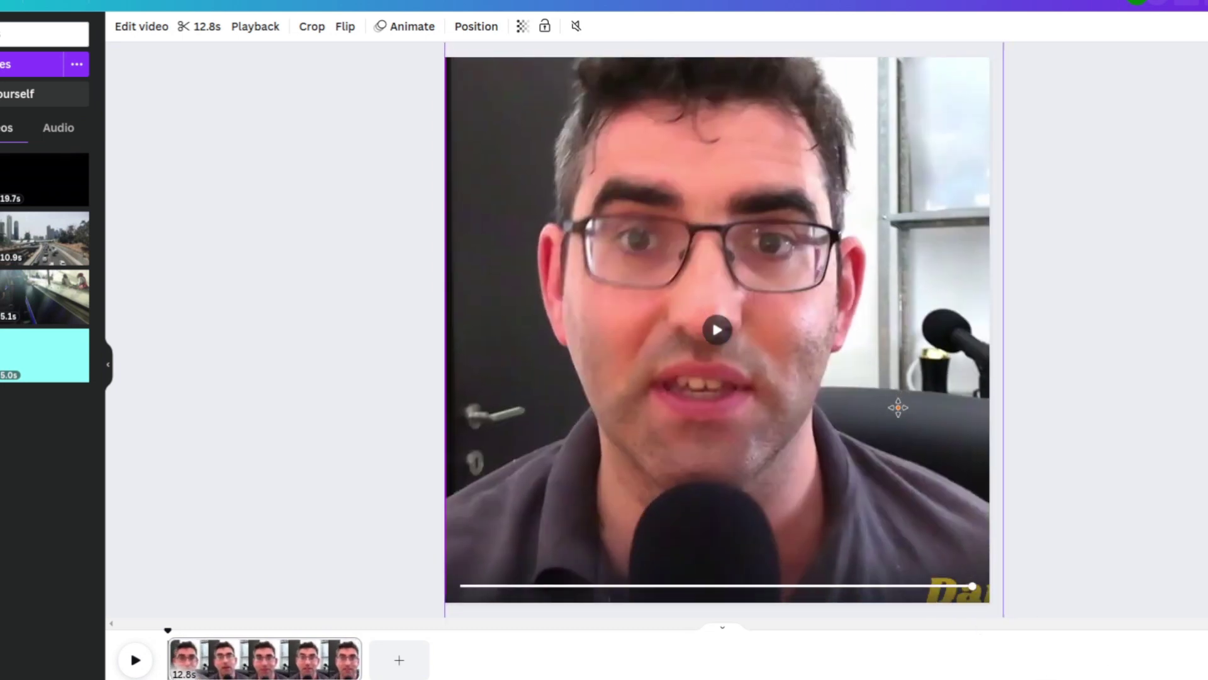
left_click_drag(898, 407, 901, 435)
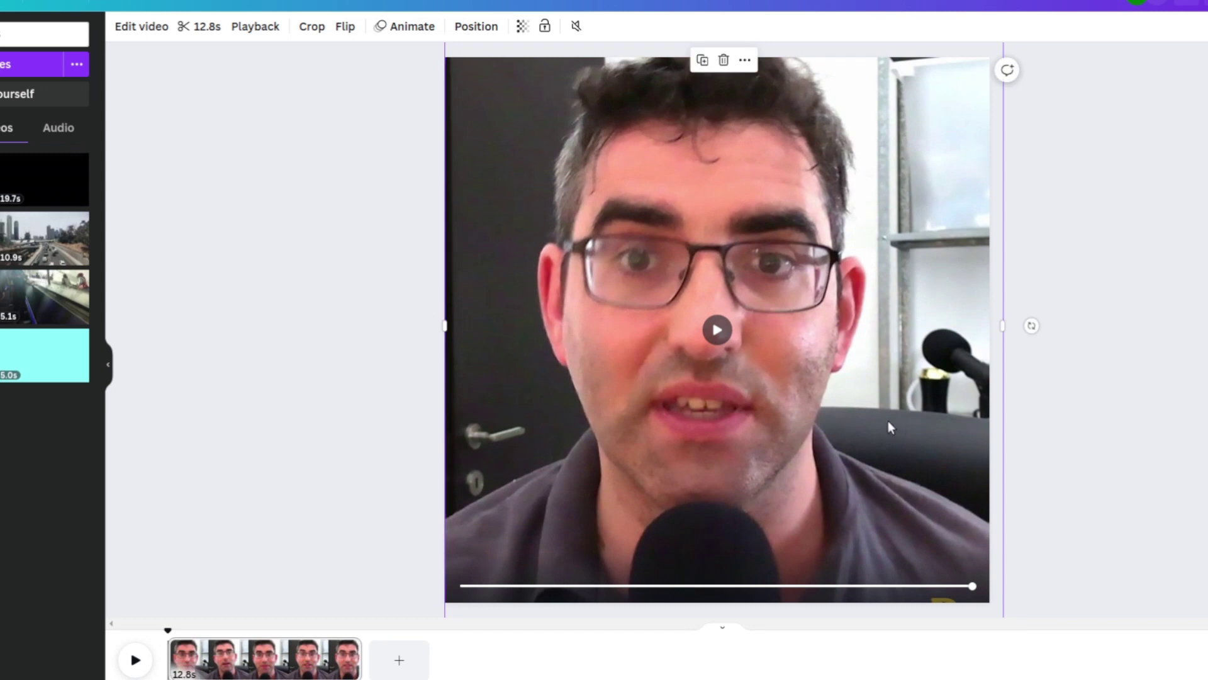
- Undo the side cropping, enlargement and repositioning of the video
key("ctrl+z")
key("ctrl+z")
key("ctrl+z")
key("ctrl+z")
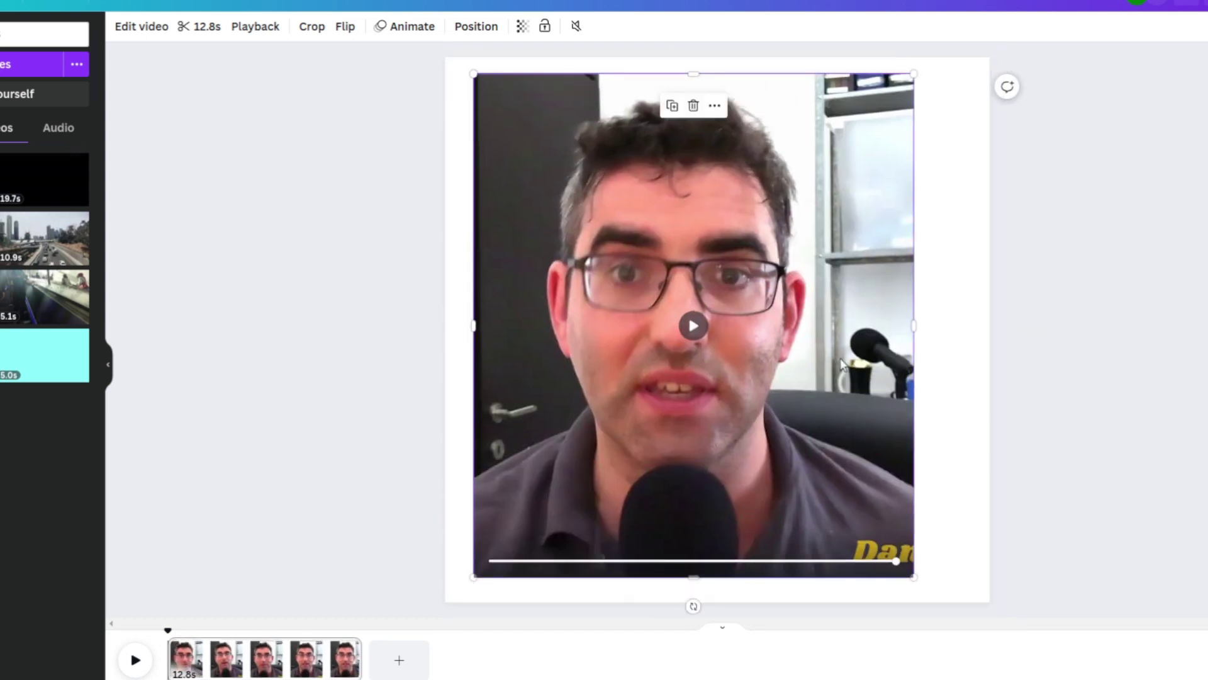
key("ctrl+z")
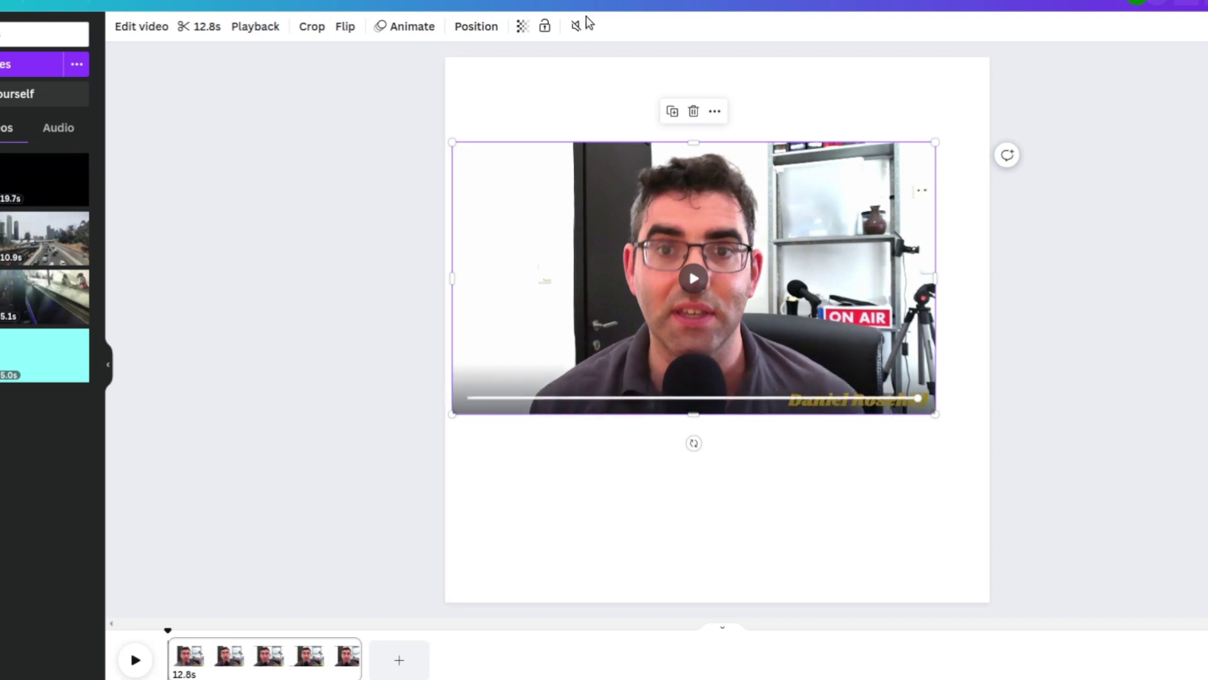
- Set the page's background color to the dark blue default swatch
left_click(543, 99)
left_click(120, 27)
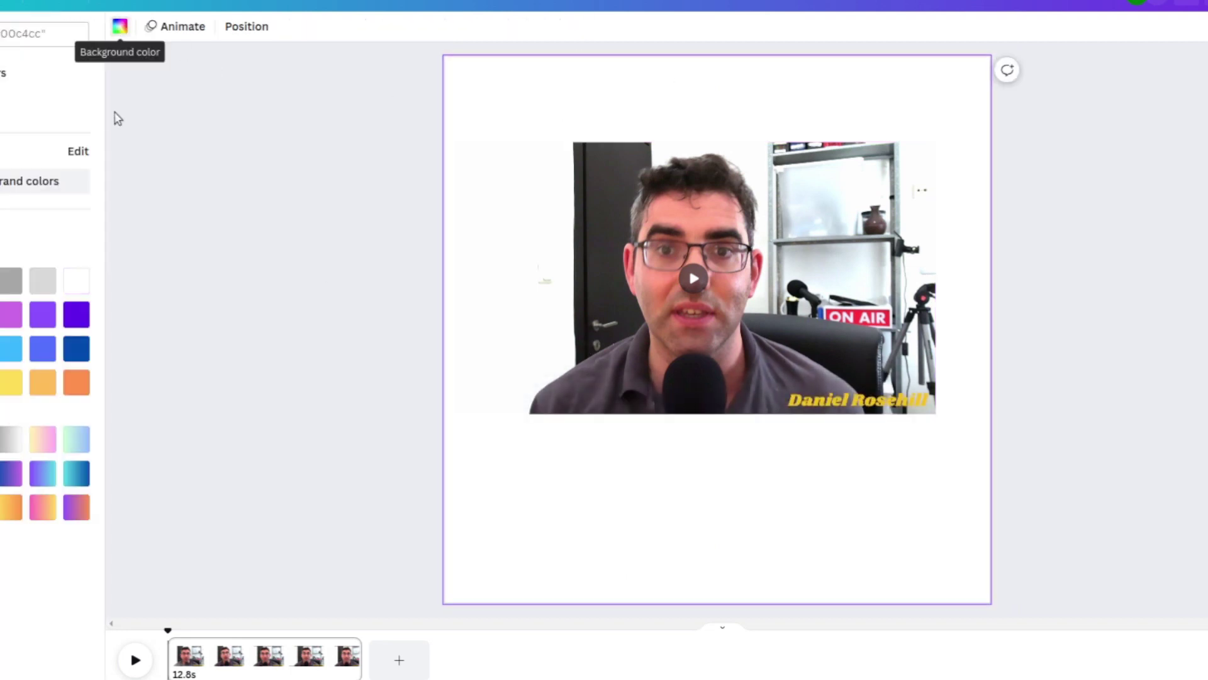
left_click(76, 359)
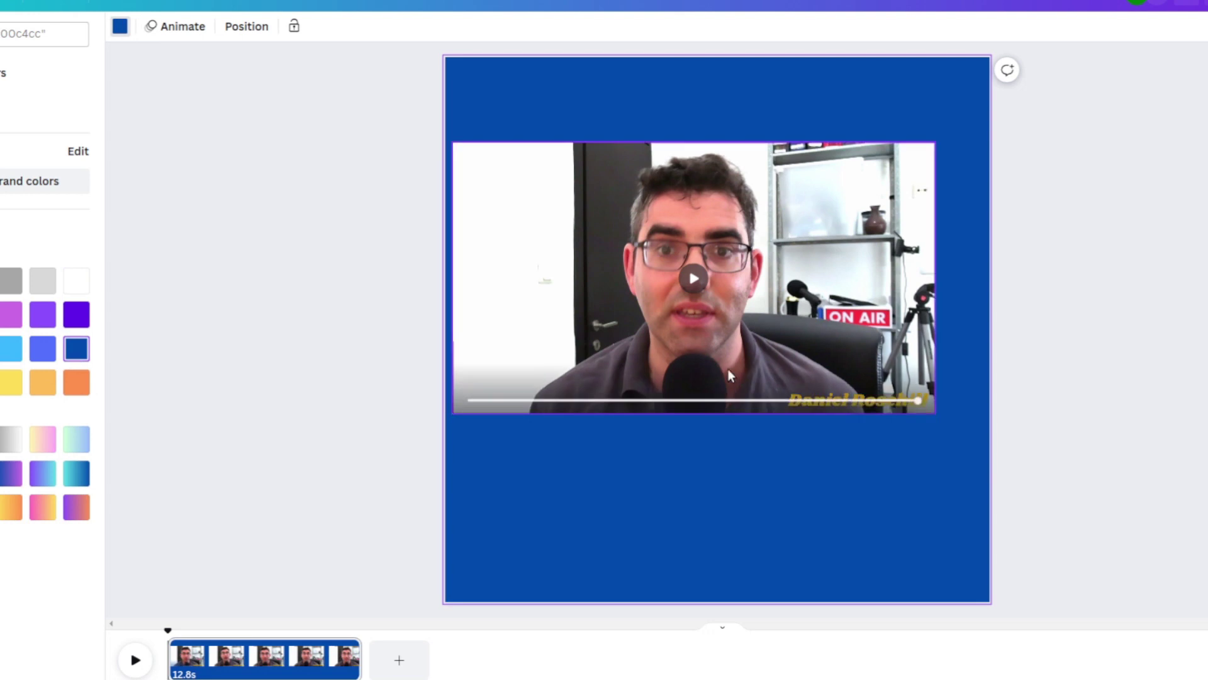
- Crop the left and right sides of the video, then enlarge and centre it so a blue border surrounds it
left_click_drag(452, 341, 445, 357)
left_click_drag(445, 294, 518, 293)
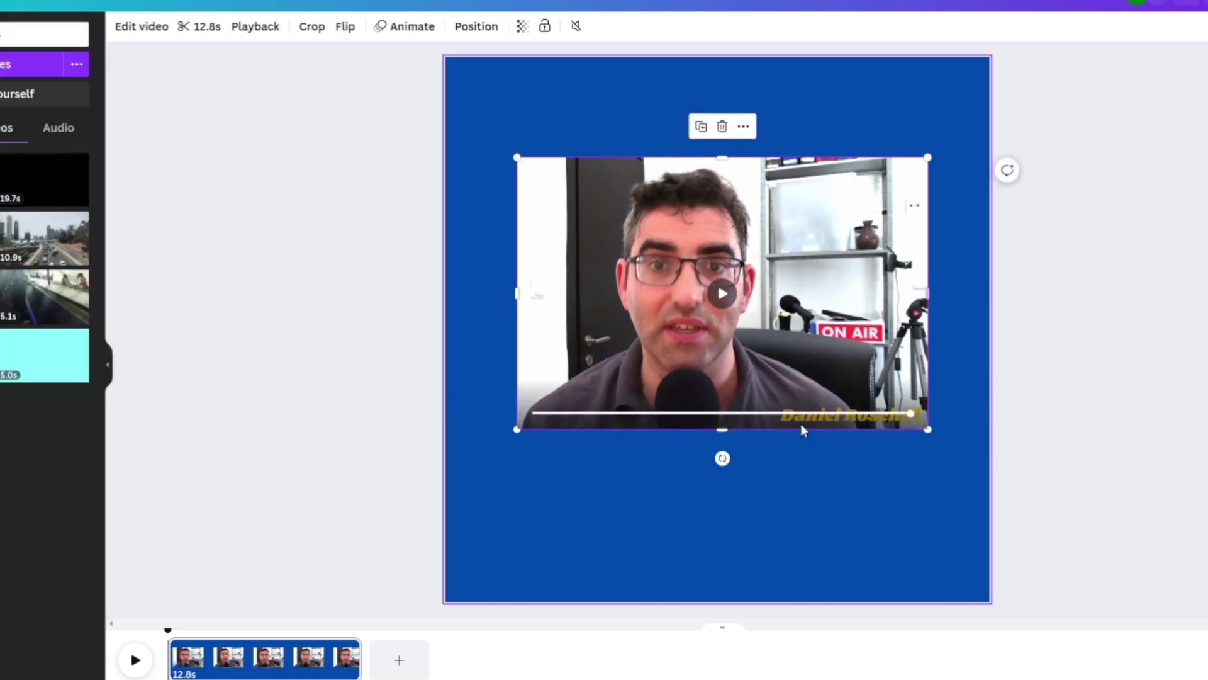
left_click_drag(927, 296, 861, 331)
left_click_drag(722, 324, 681, 290)
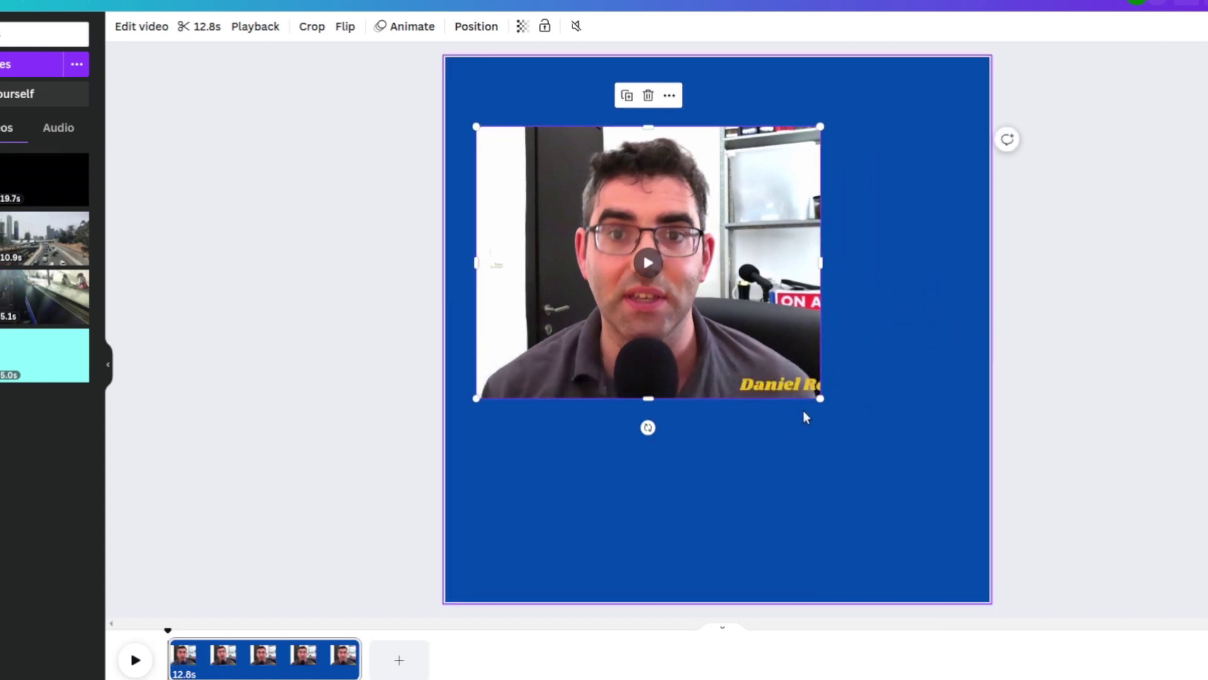
mouse_move(821, 396)
left_mouse_down()
mouse_move(973, 522)
mouse_move(813, 406)
left_mouse_up()
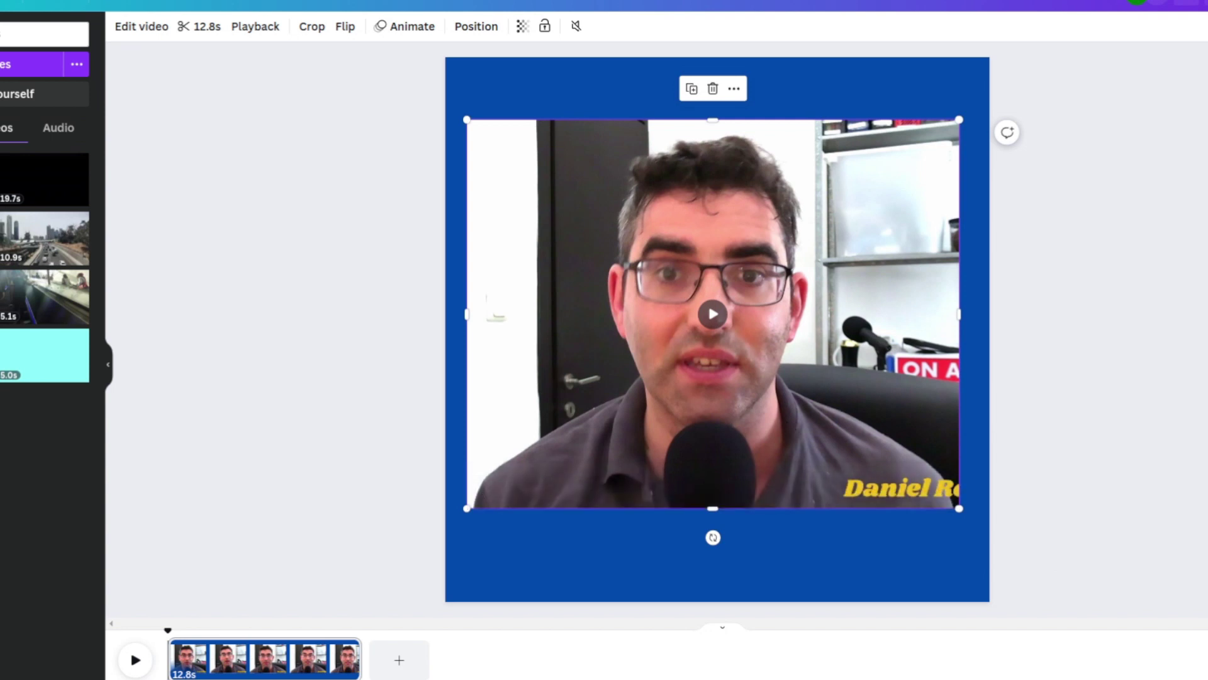
- Add a heading below the video that reads "My Thoughts On Canva"
left_click(0, 217)
left_click(12, 192)
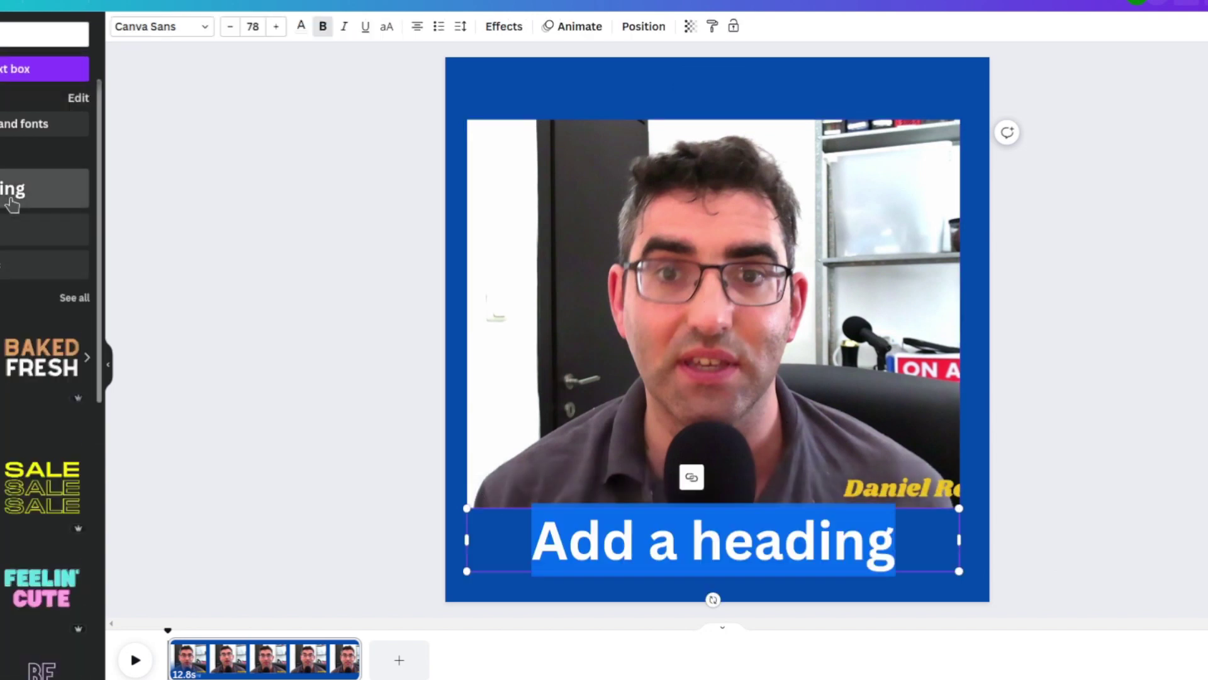
type("My Thoughts")
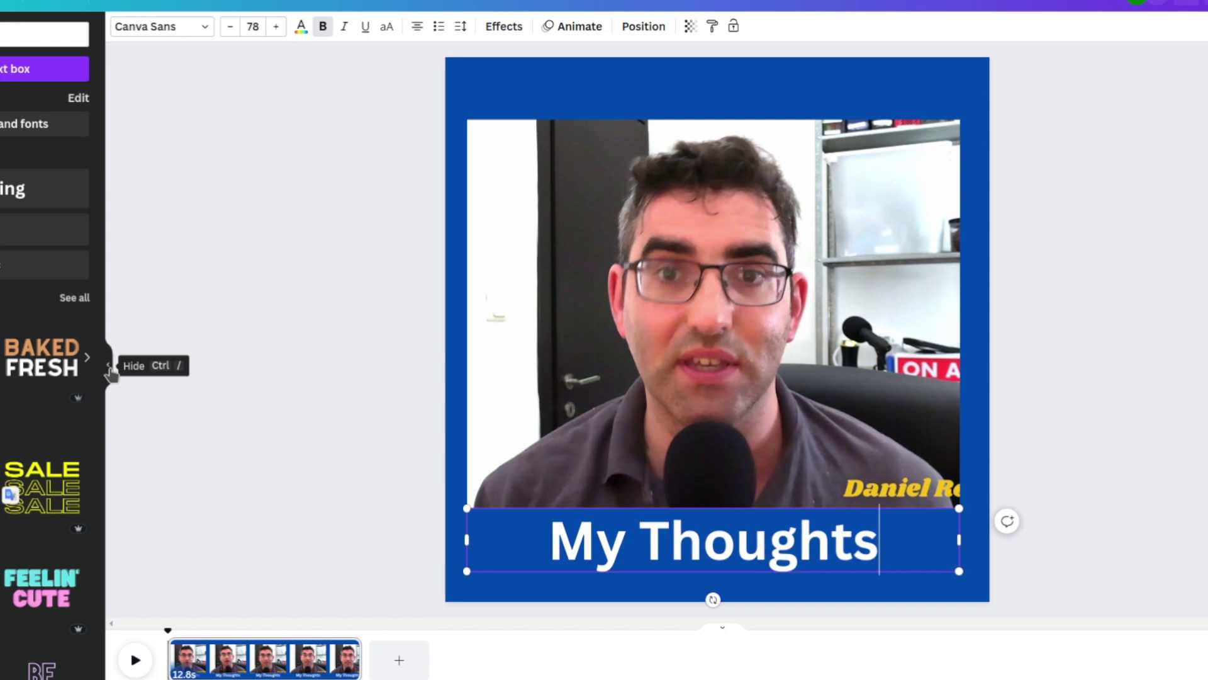
type(" On Canva")
- Reduce the font size of the whole heading until it fits on a single line
key("ctrl+a")
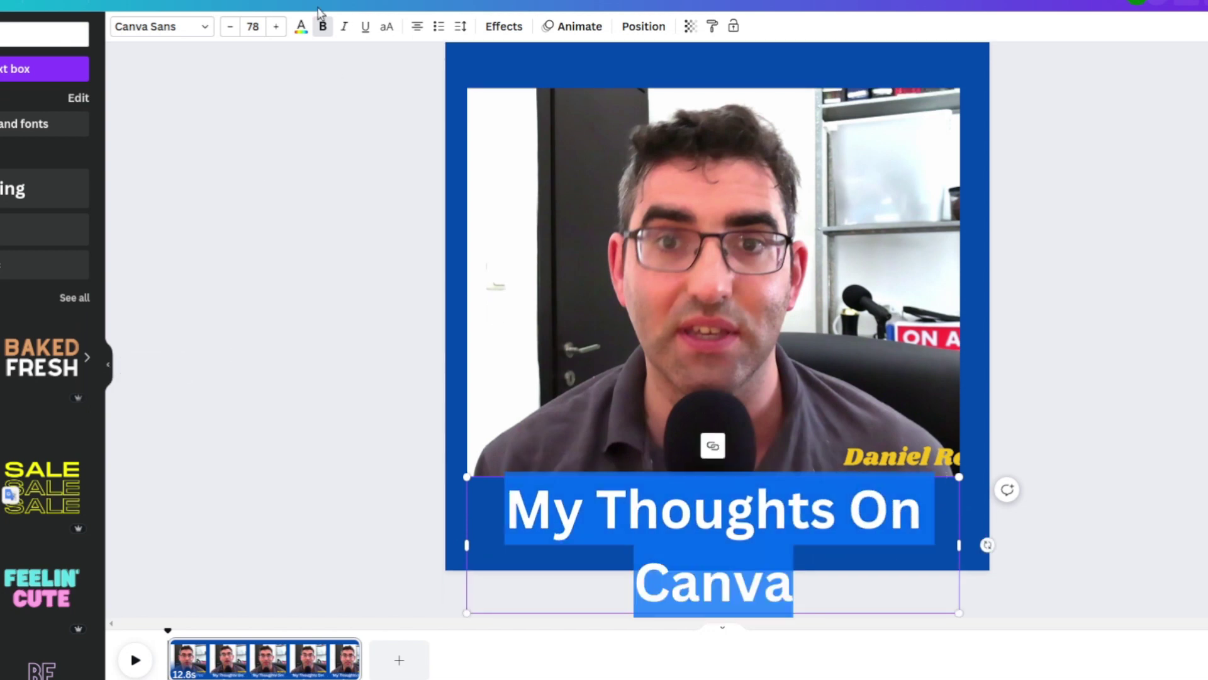
left_click(229, 27)
left_click(229, 28)
left_click(229, 28)
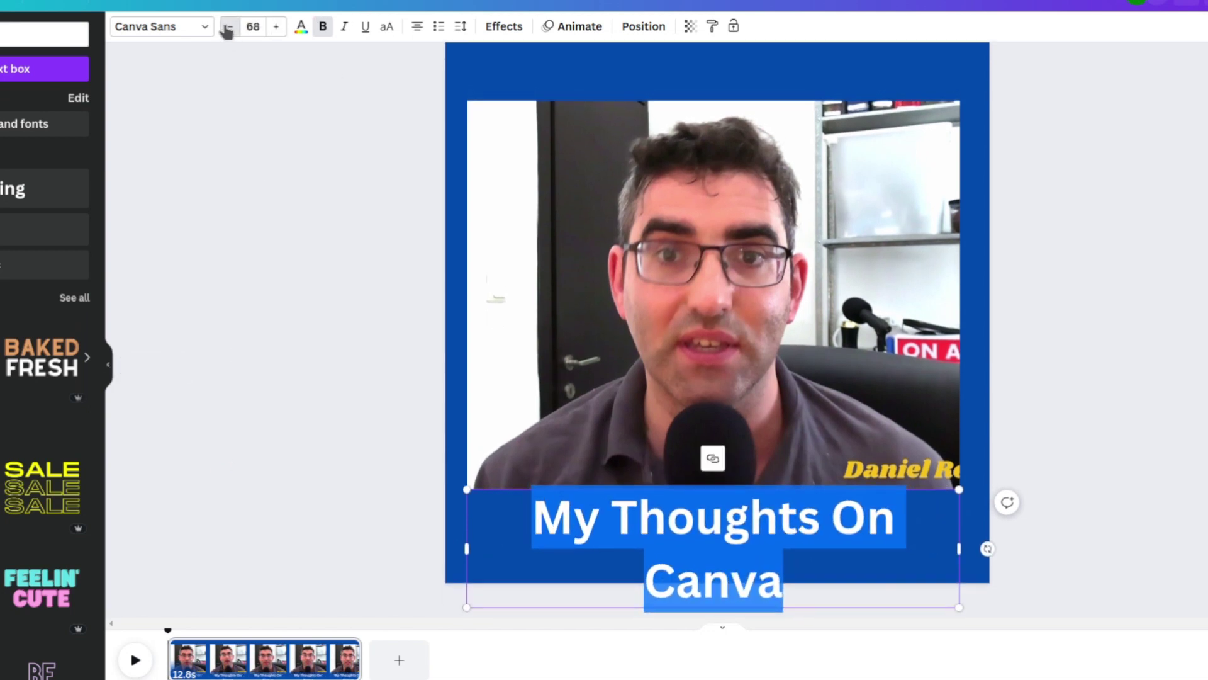
left_click(229, 28)
left_click(228, 28)
left_click(228, 28)
left_click(229, 28)
left_click(1120, 543)
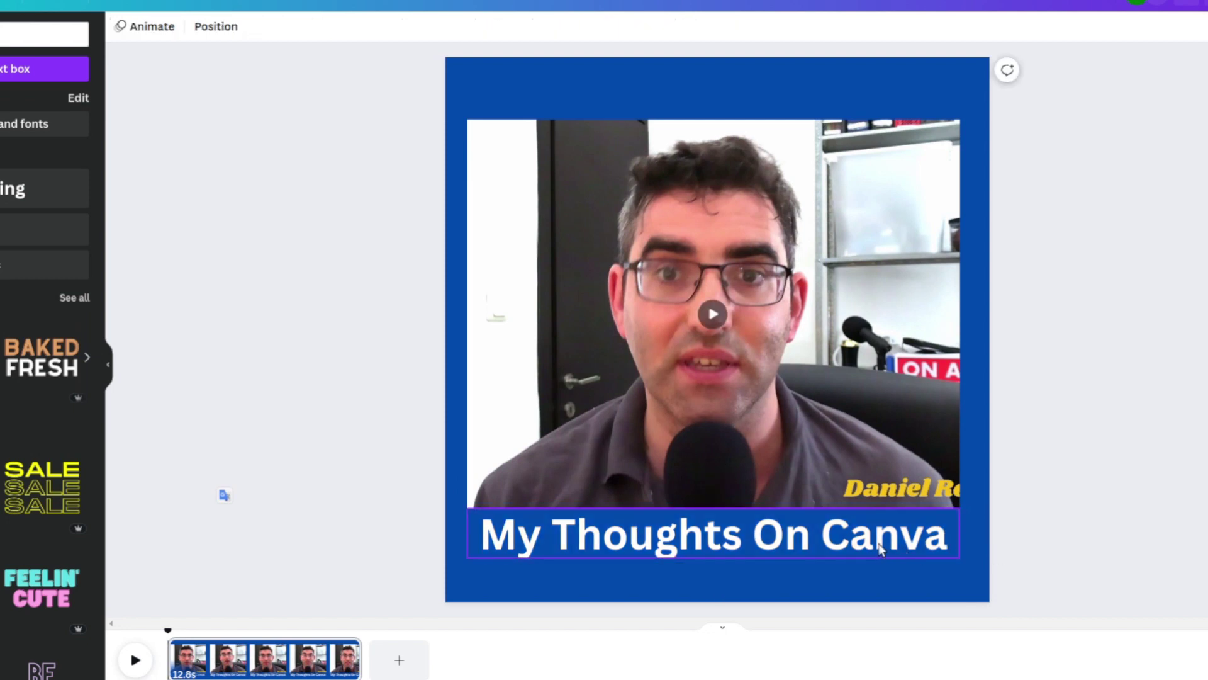
- Move the heading above the video with the video vertically centred on the page, and preview the clip
left_click_drag(882, 542, 868, 100)
left_click_drag(840, 252, 838, 267)
left_click(1181, 226)
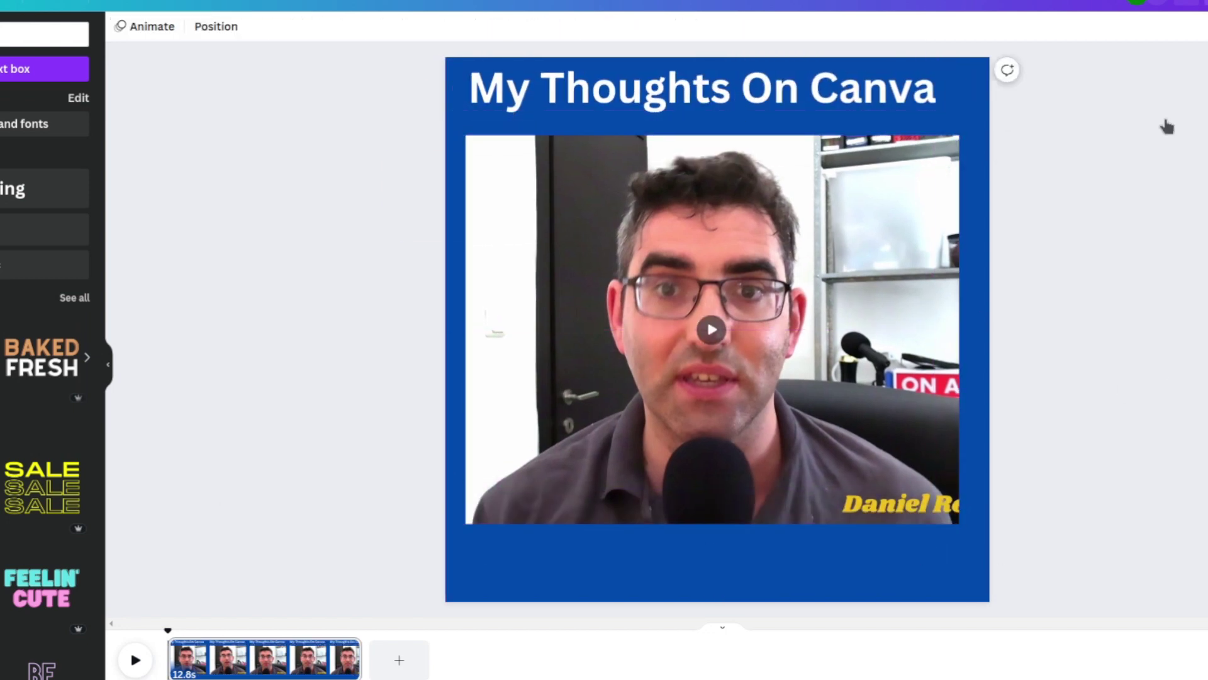
left_click(710, 331)
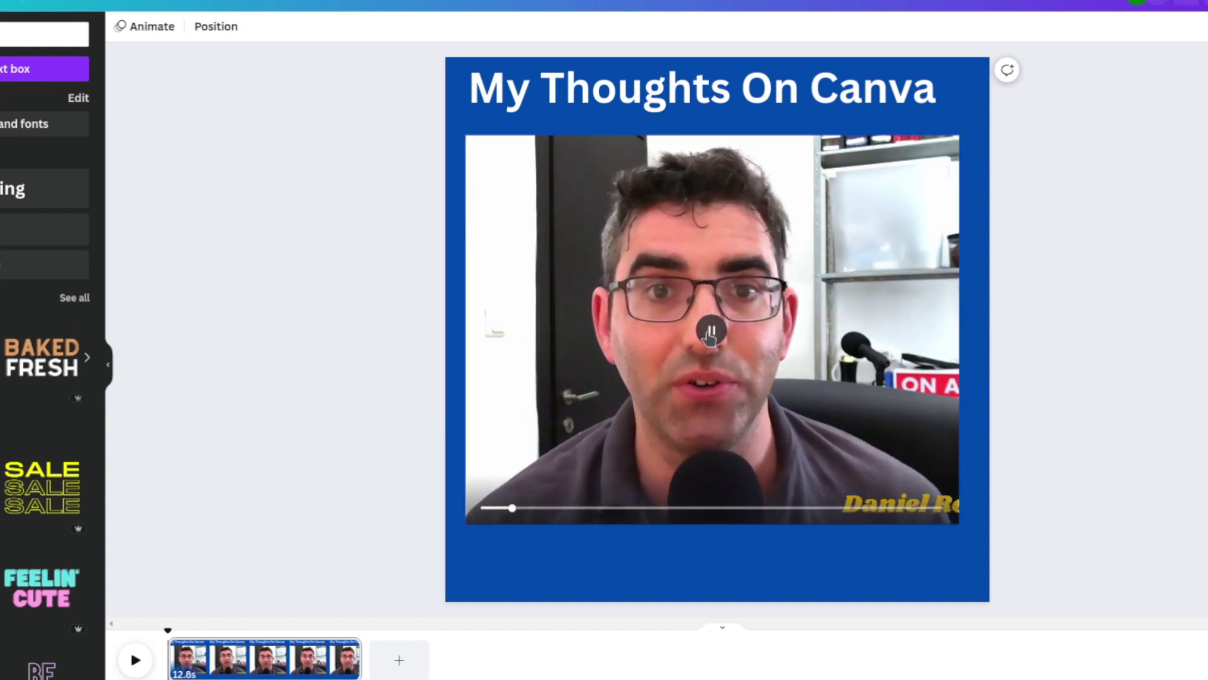
left_click(709, 332)
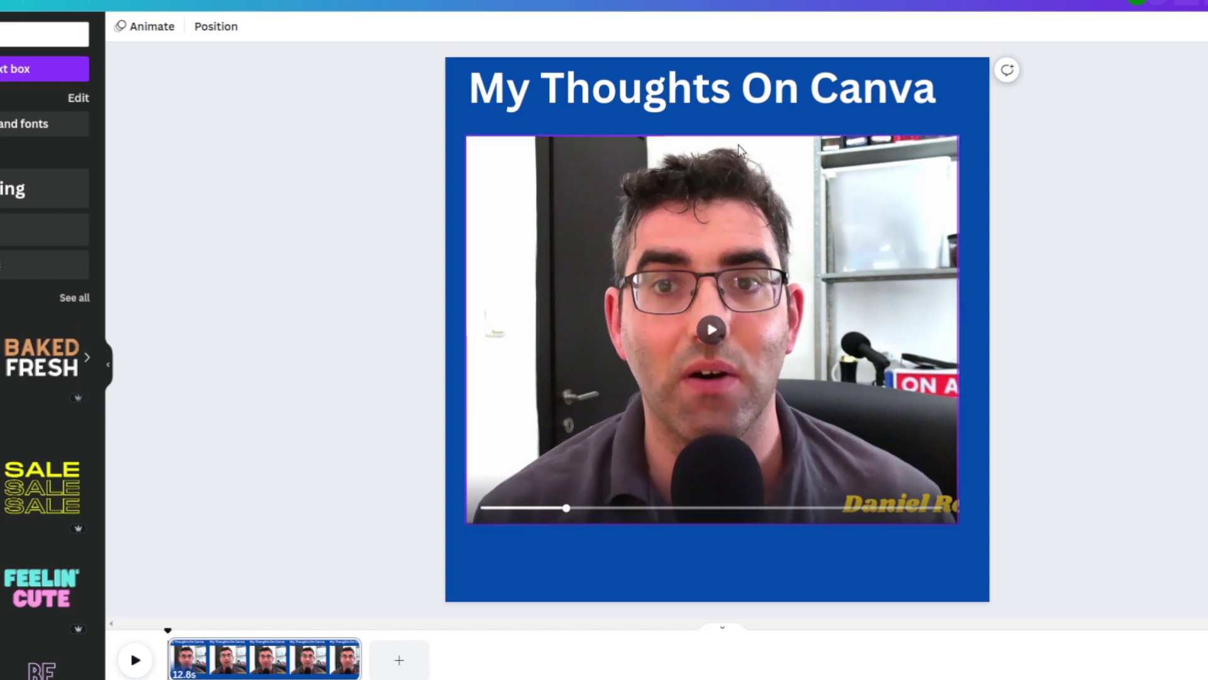
- Download the design as an MP4 Video at 1,080 × 1,080 px
left_click(1207, 2)
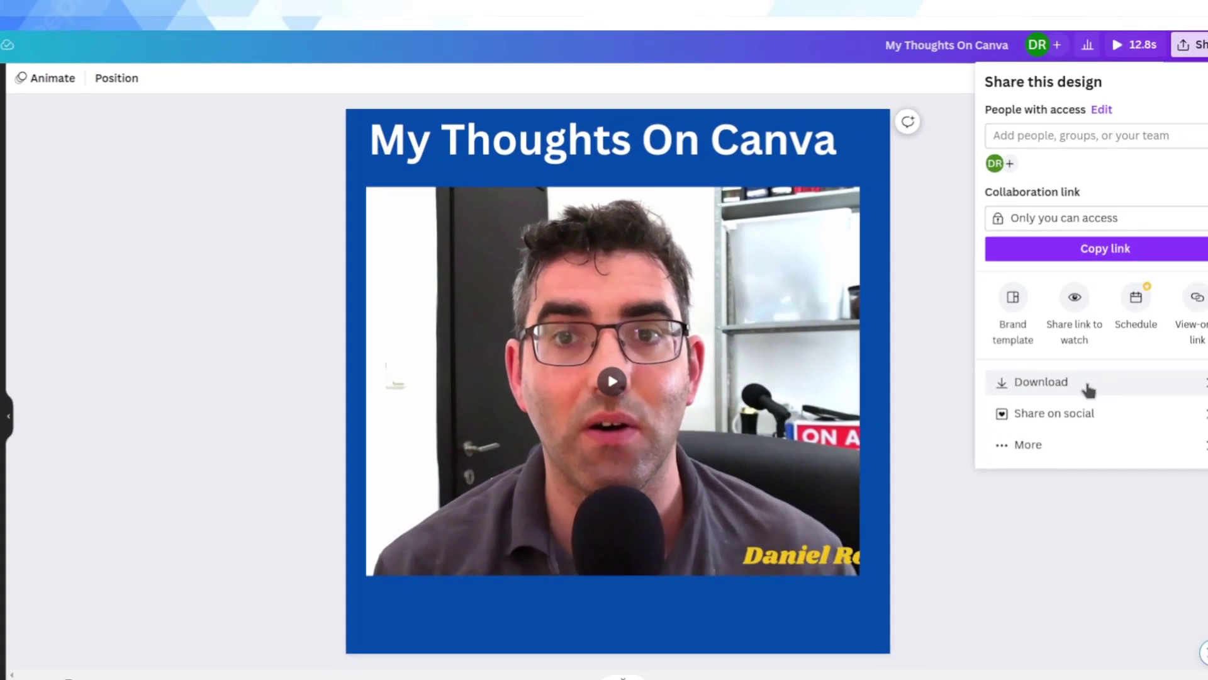
left_click(1184, 330)
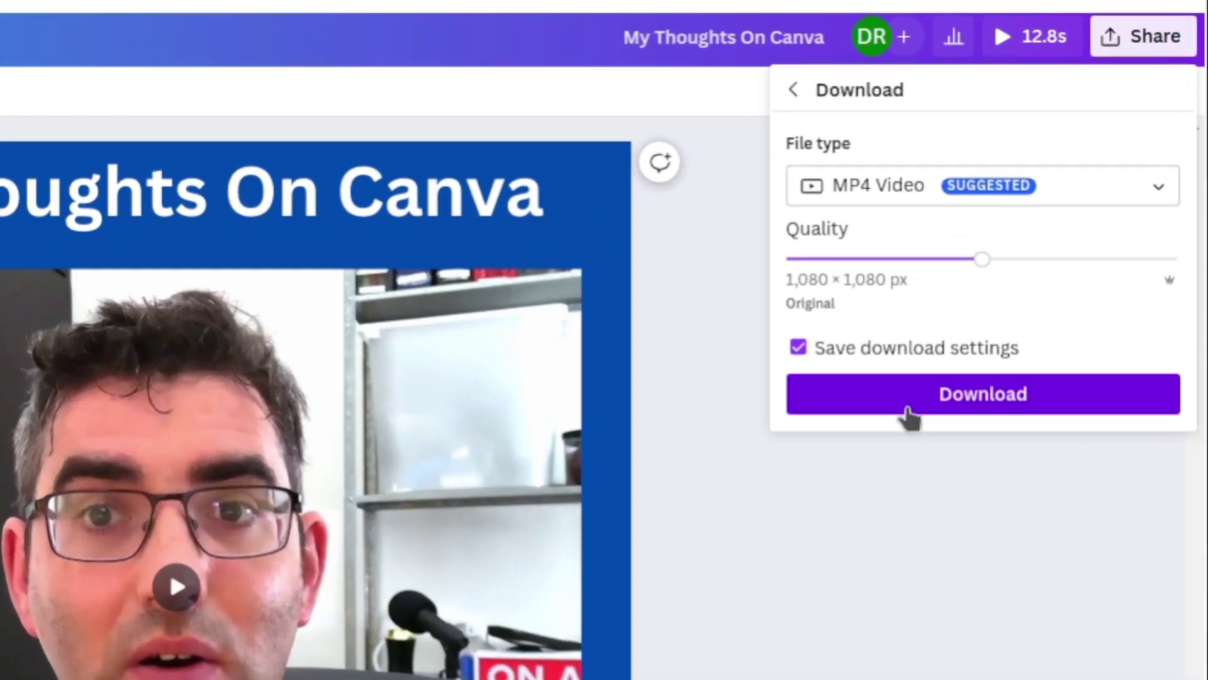
left_click(910, 415)
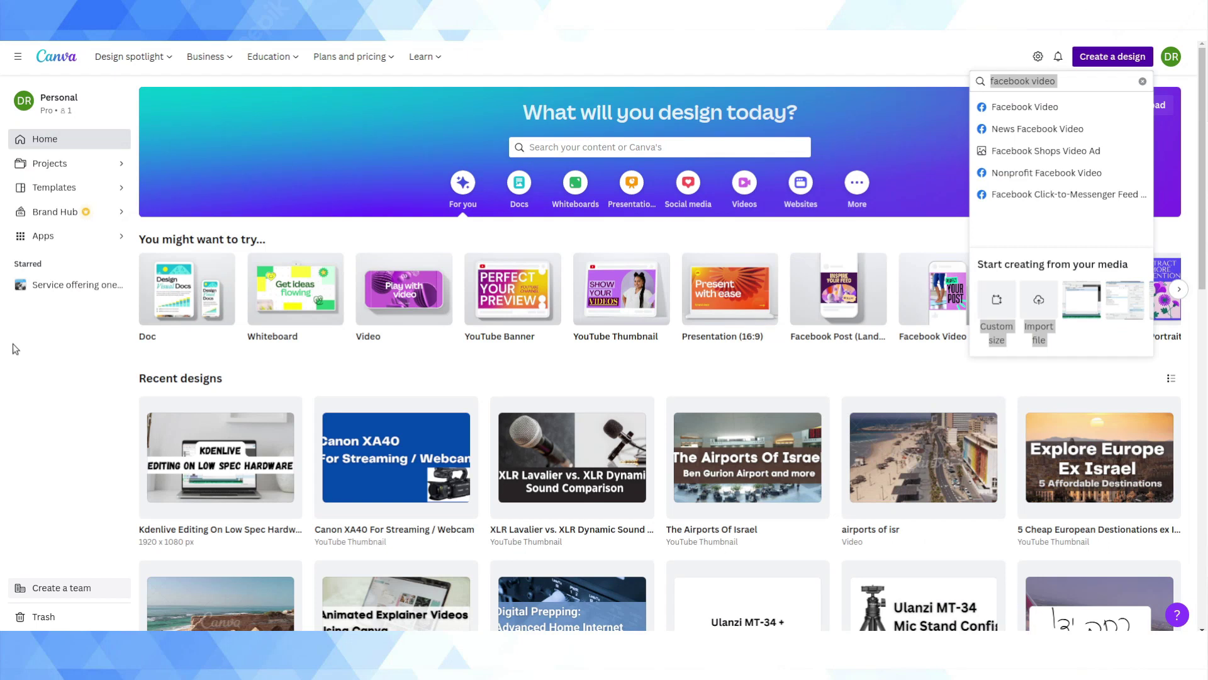
- Create a new custom-size design 1080 px wide and 1920 px high
left_click(909, 68)
left_click(1120, 59)
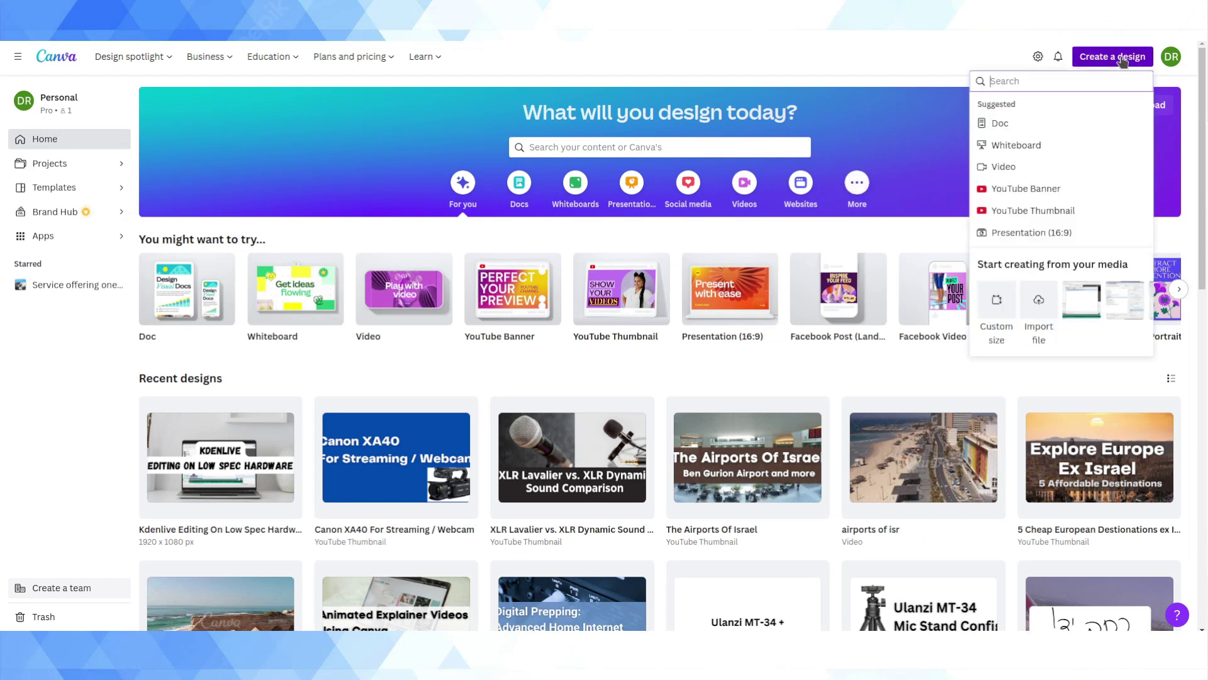
left_click(997, 299)
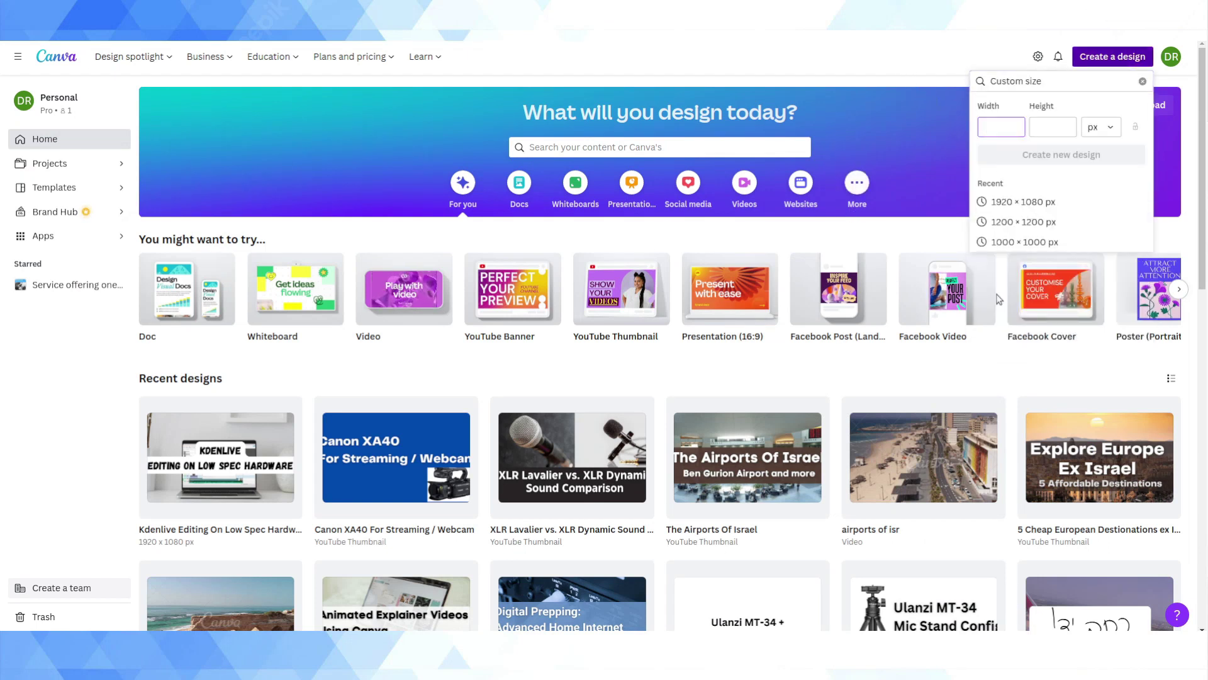
type("1080")
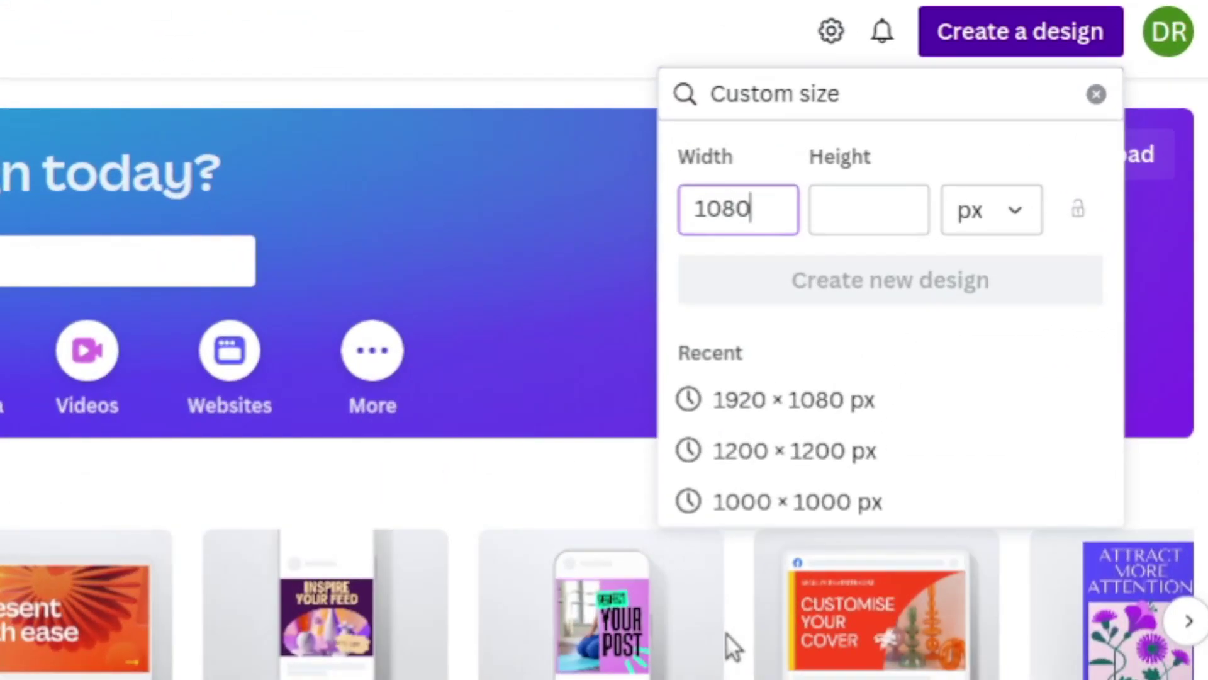
key("Tab")
type("1920")
key("Return")
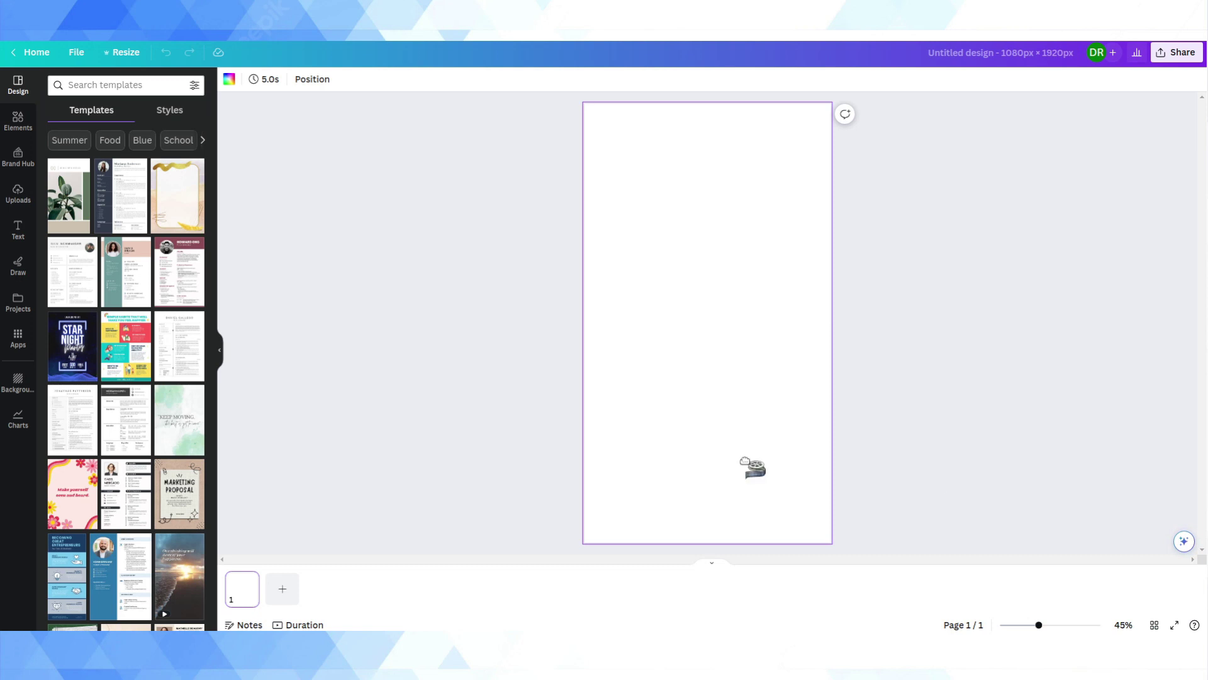
- Place the uploaded 12.8-second clip on the page and enlarge it beyond both side edges, positioned slightly above the page's middle
left_click_drag(746, 461, 669, 347)
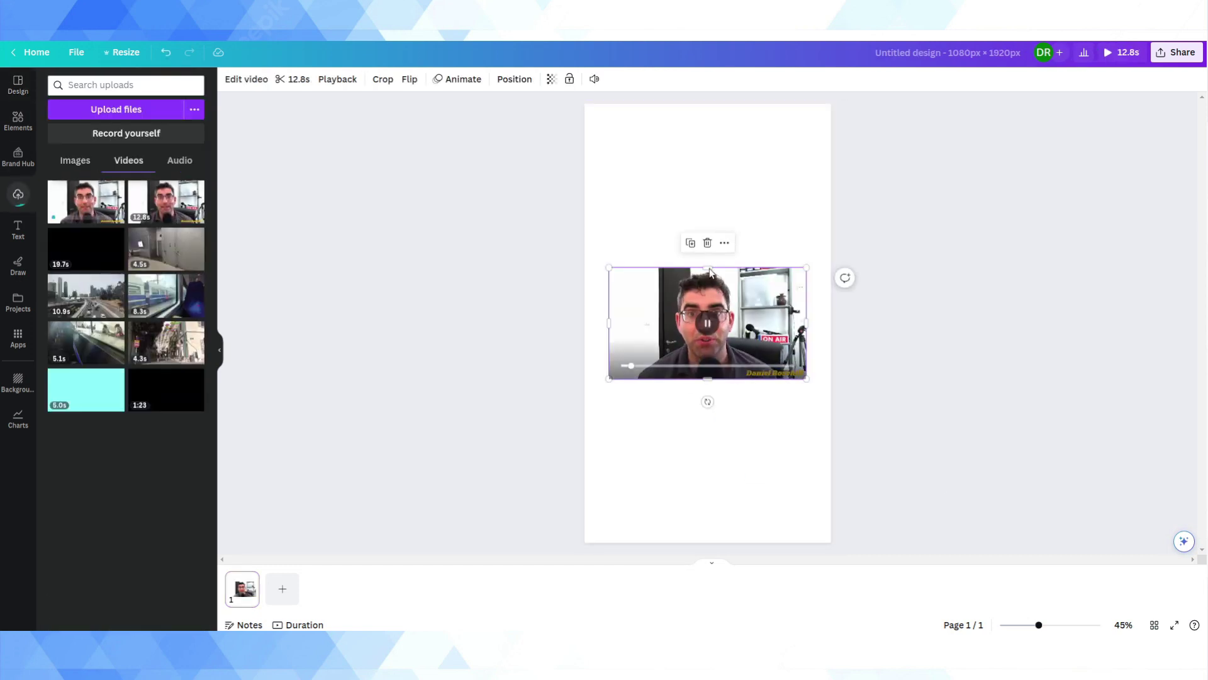
left_click_drag(654, 352, 594, 242)
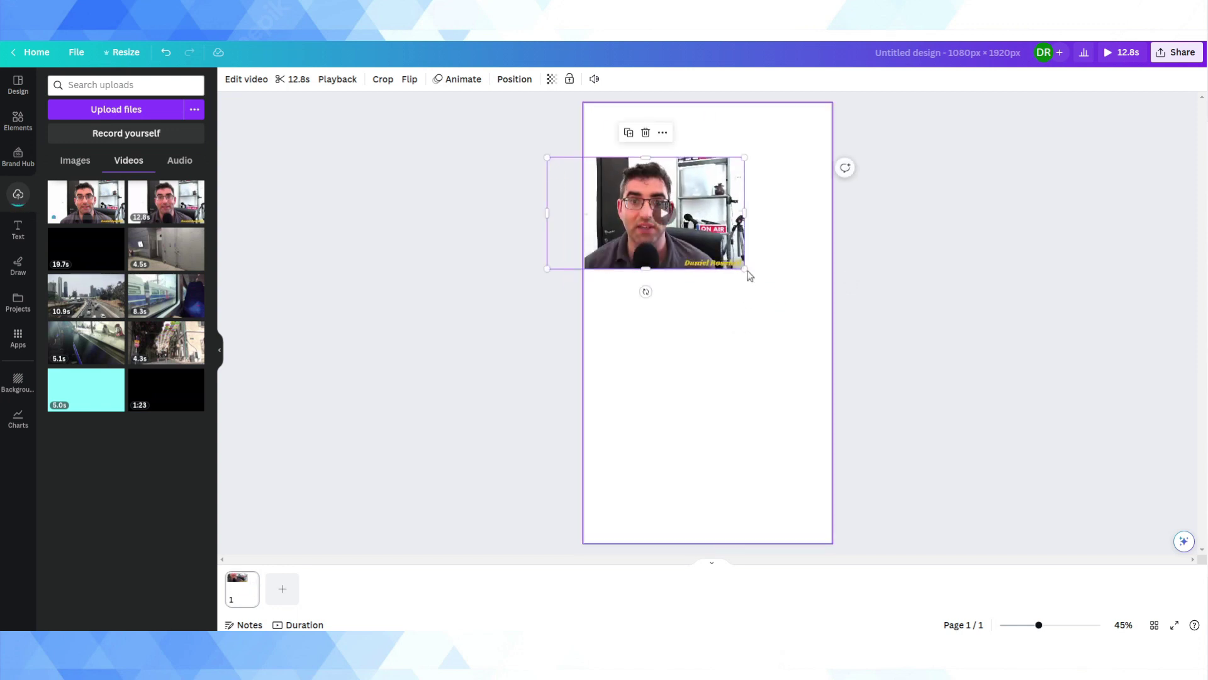
left_click_drag(746, 269, 966, 396)
left_click_drag(828, 348, 785, 355)
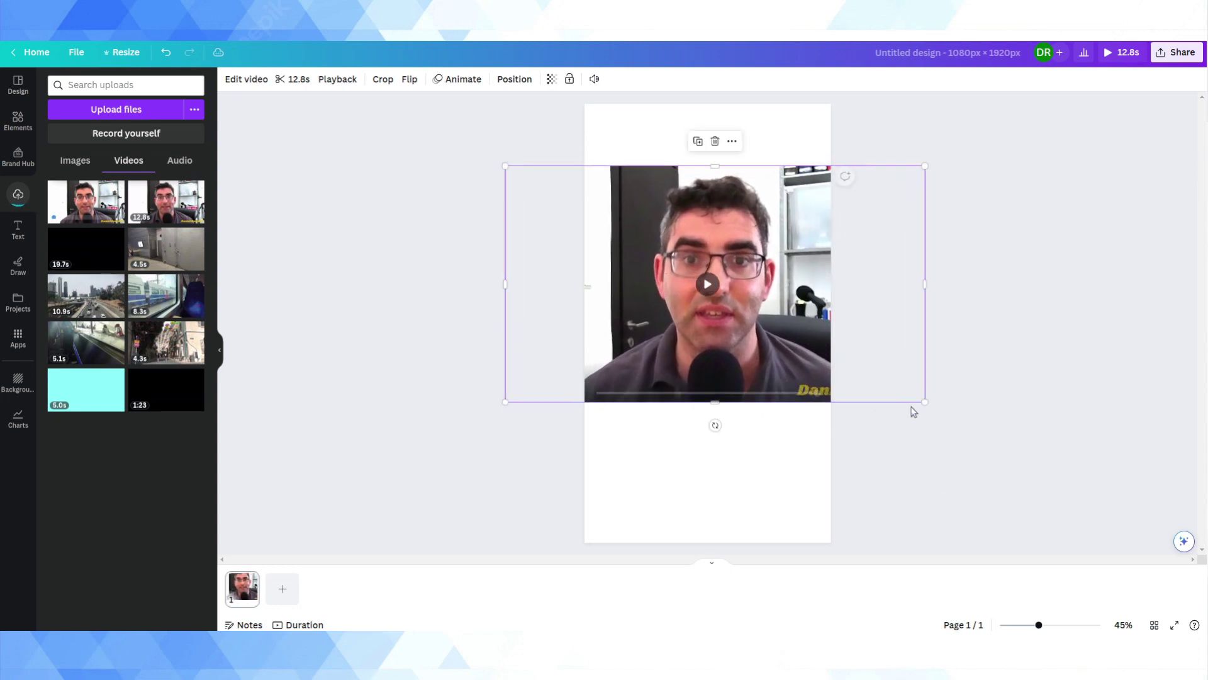
left_click_drag(937, 414, 932, 413)
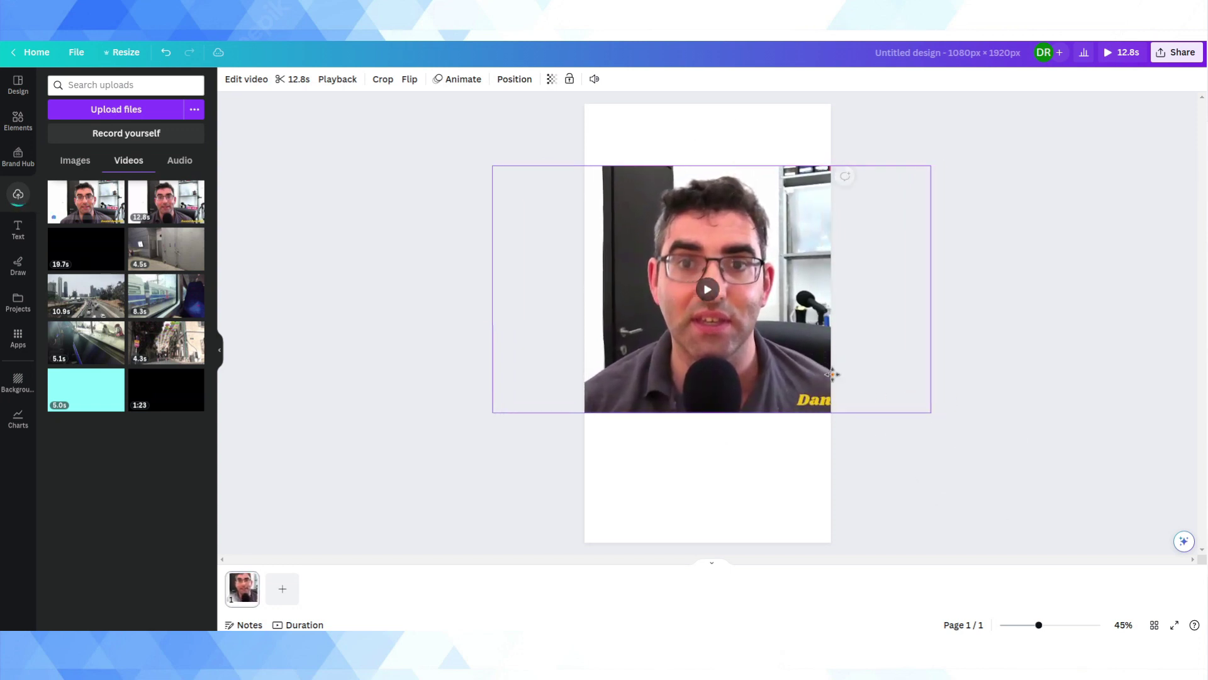
left_click(930, 457)
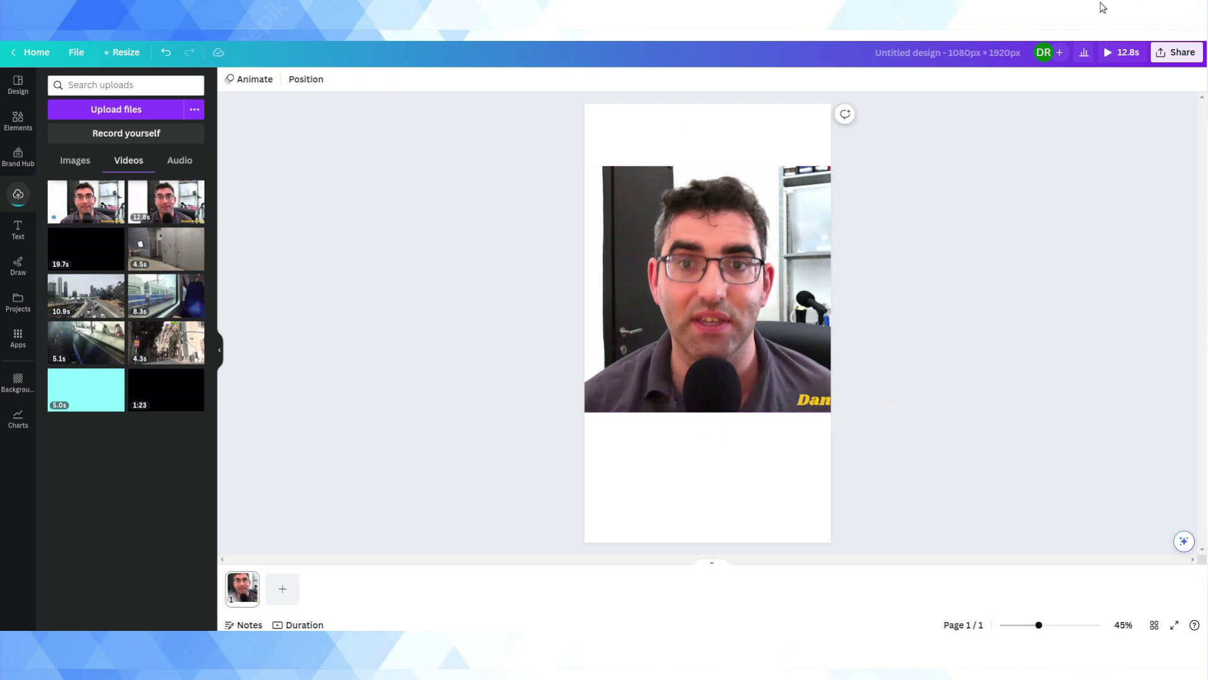
- Open the download settings to review the file type and quality for the vertical video
left_click(1188, 56)
left_click(1070, 325)
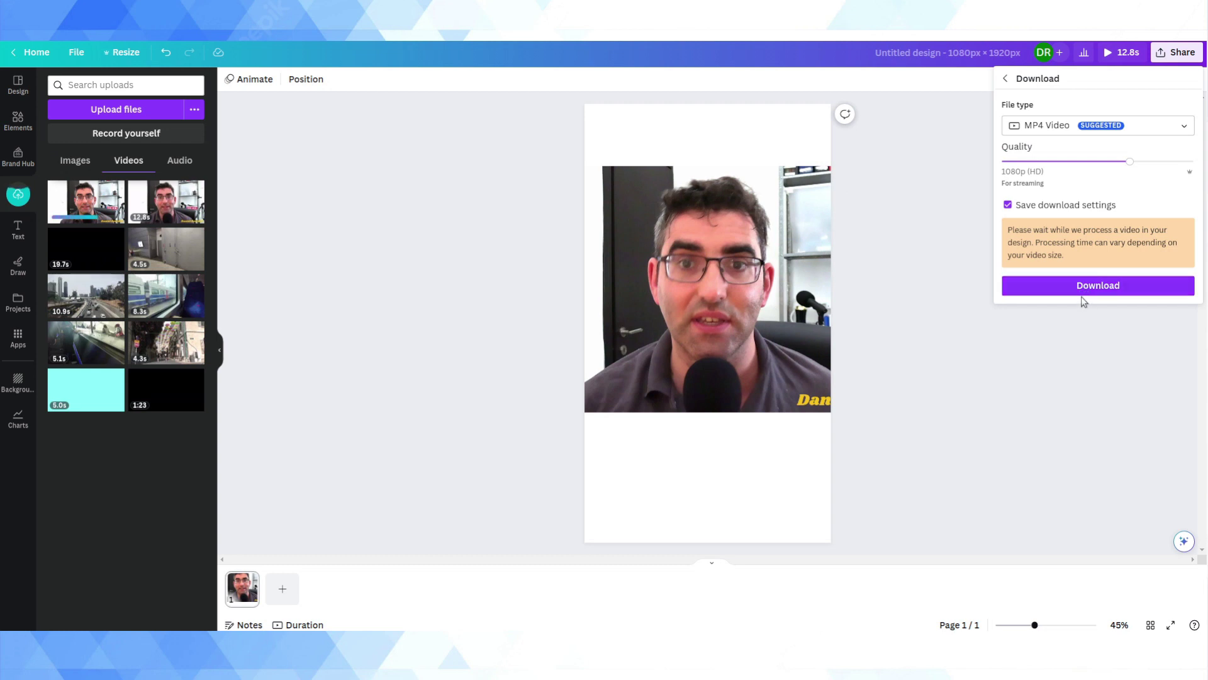
left_click(727, 131)
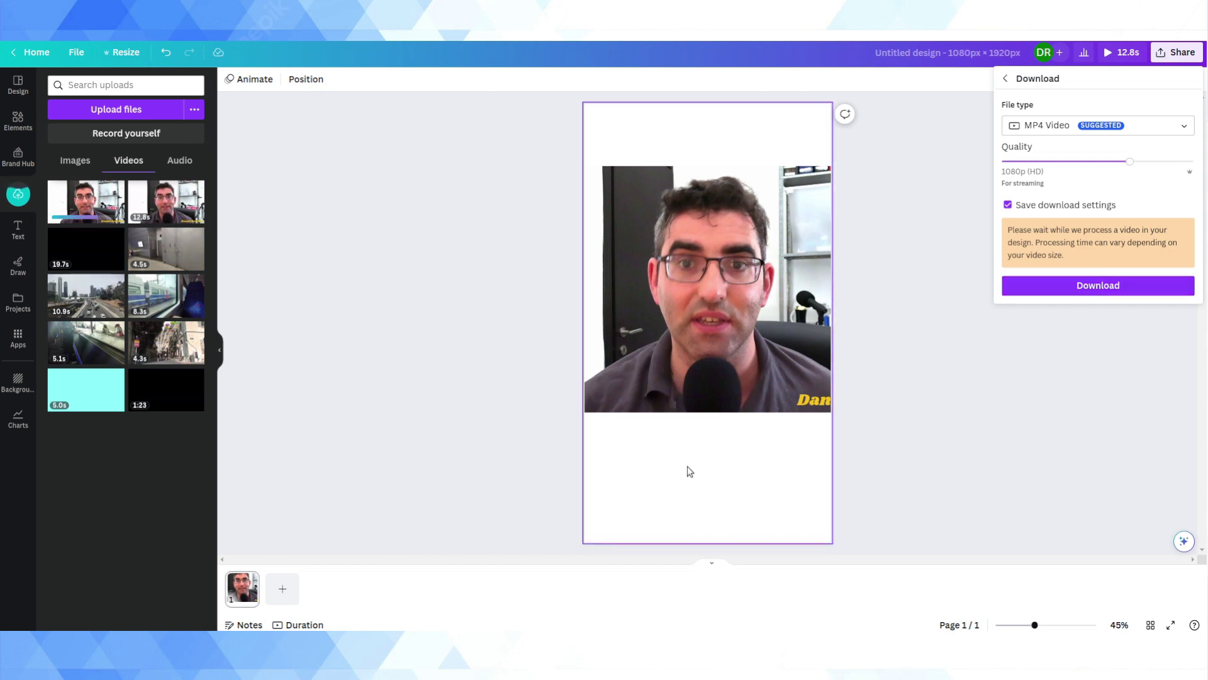